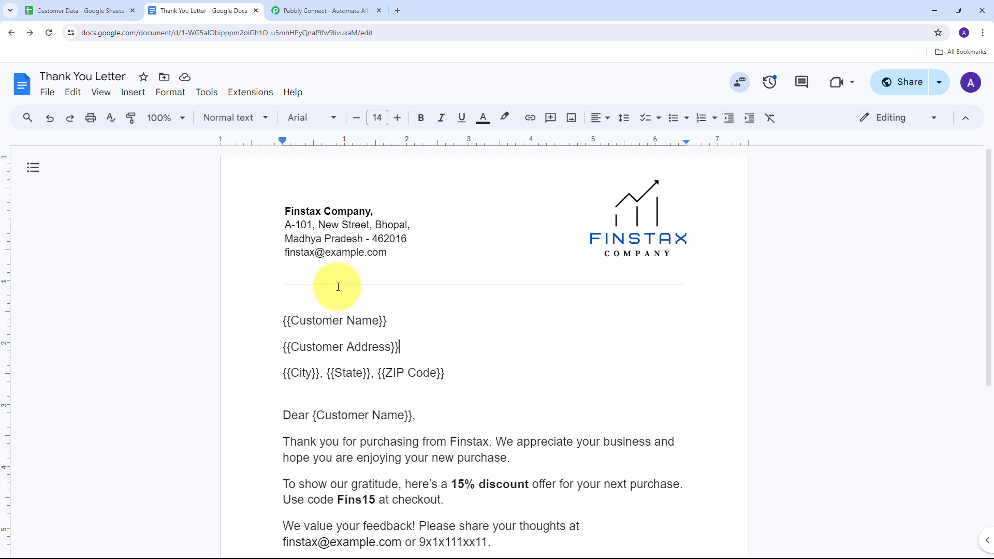
- Review the customer records in the Customer Data spreadsheet and the placeholder fields in the Thank You Letter template
click(82, 10)
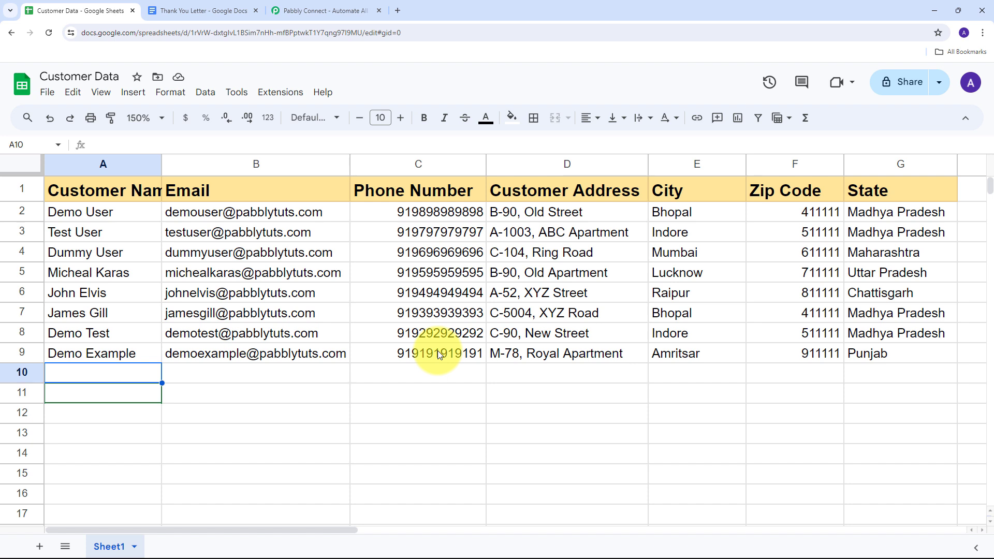
click(199, 11)
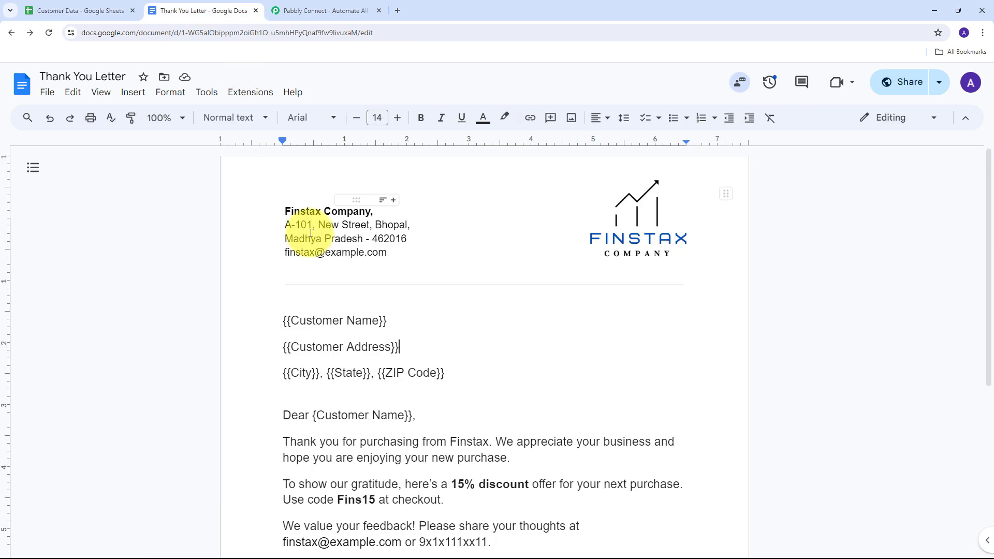
click(77, 10)
click(179, 11)
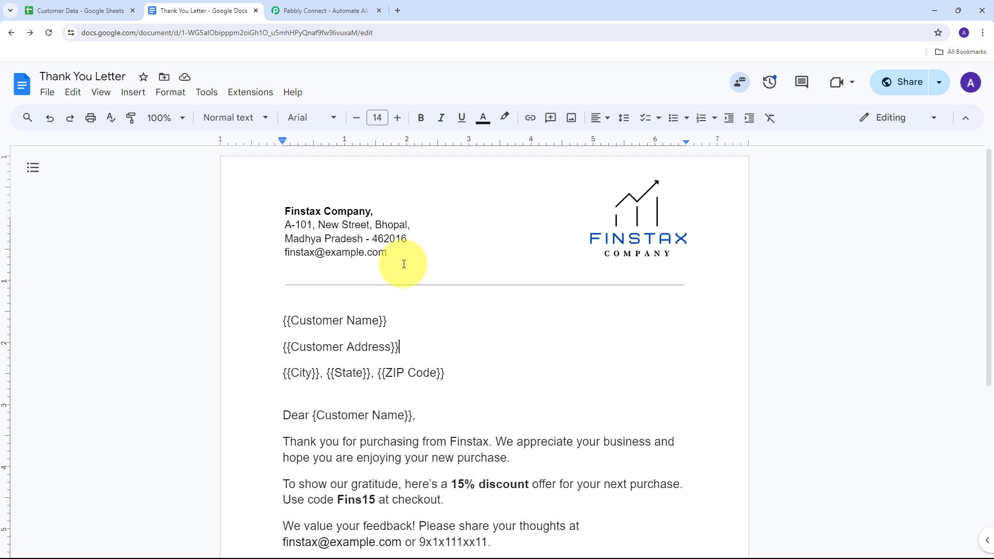
click(324, 12)
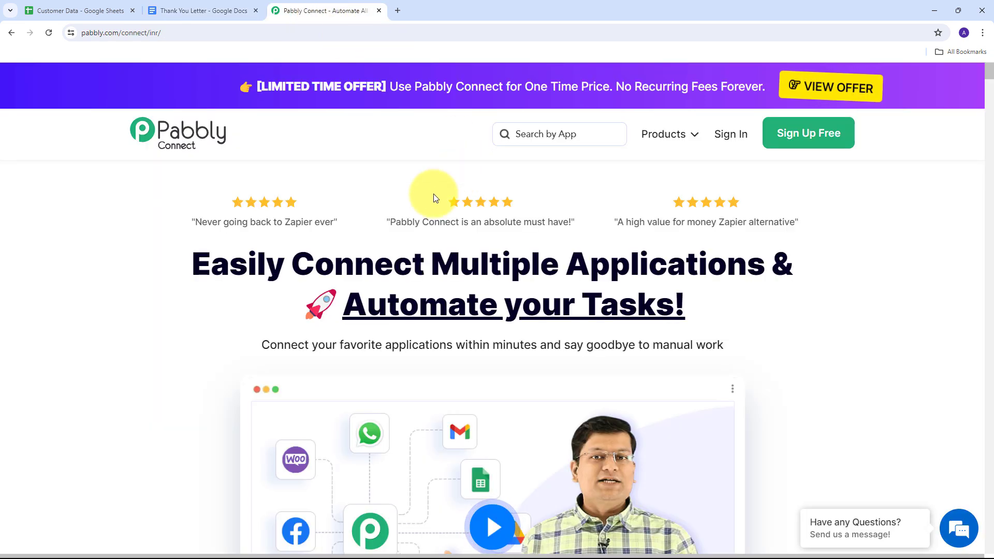
click(67, 9)
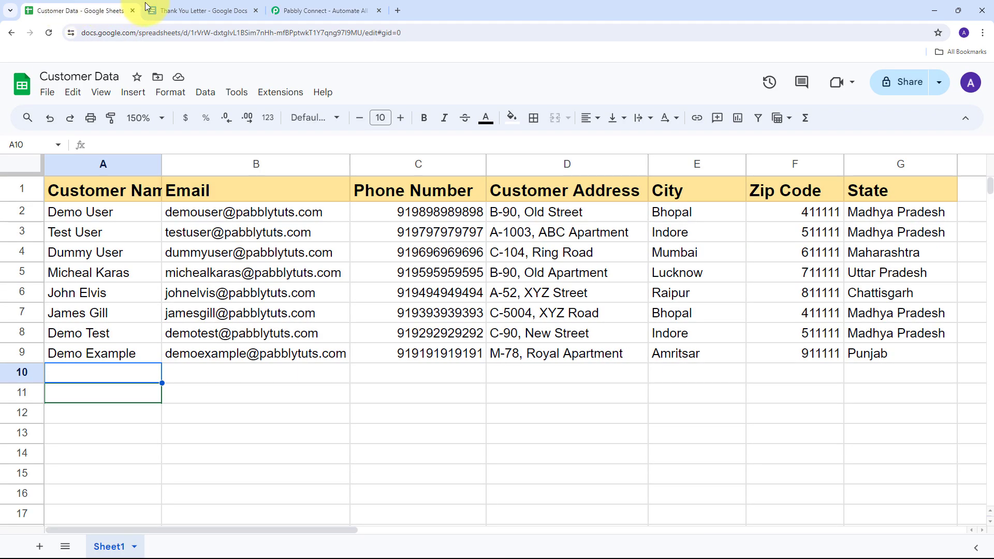
click(174, 9)
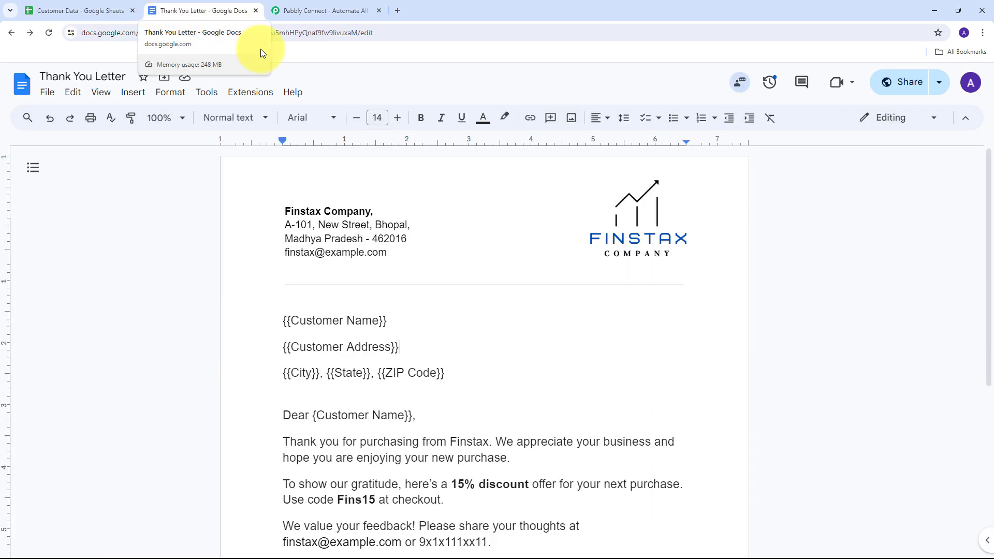
- Switch to the Pabbly website, sign in to the account and access the Pabbly Connect app
click(303, 9)
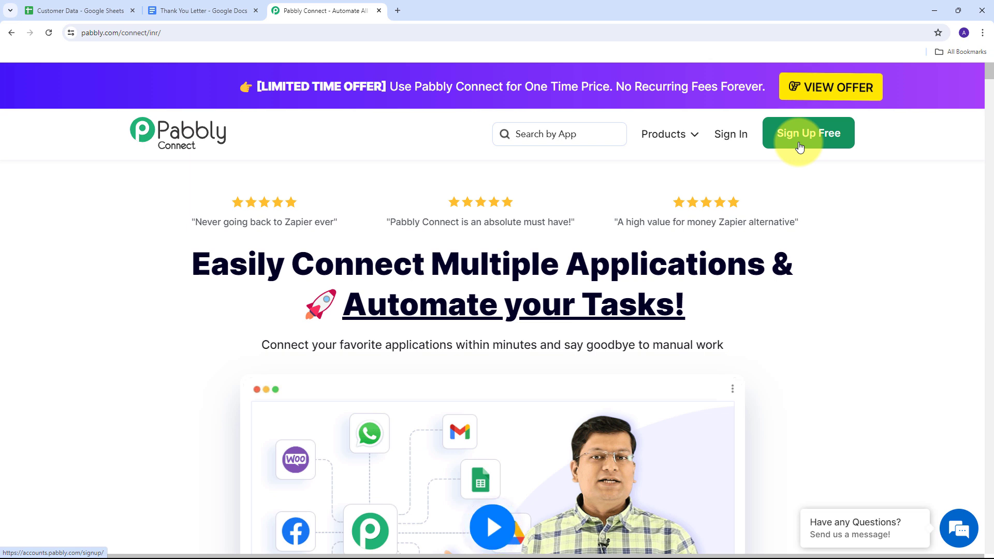
click(734, 141)
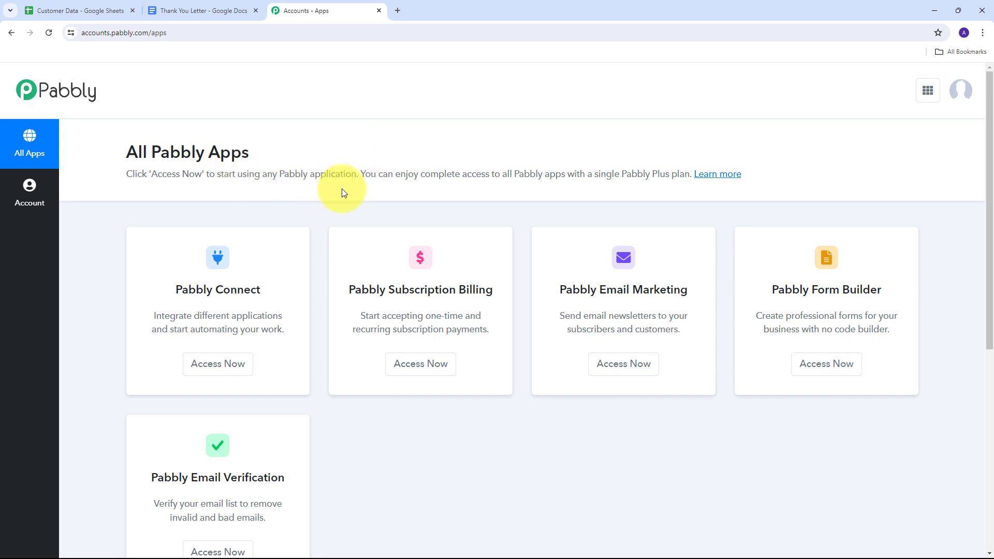
scroll(155, 184, down, 1)
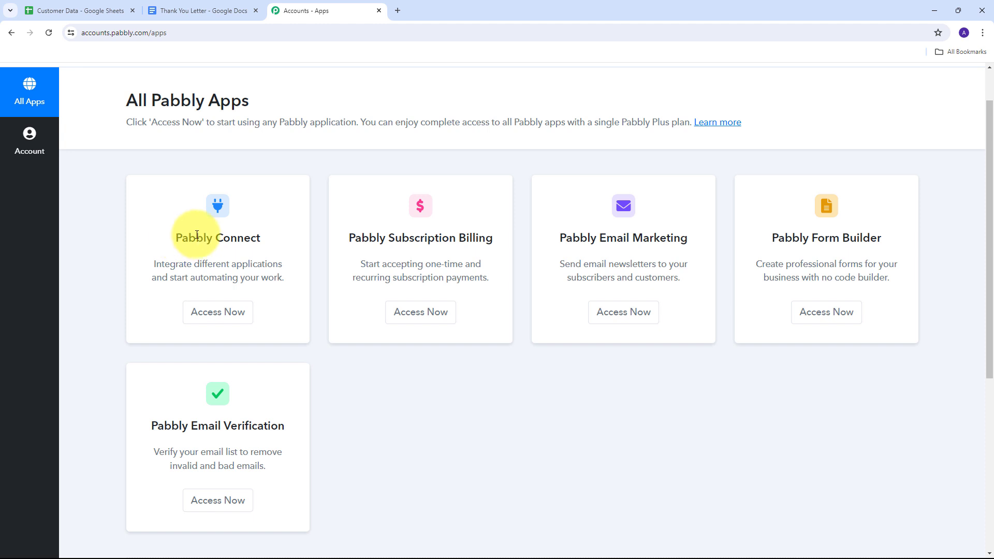
drag(175, 237, 278, 235)
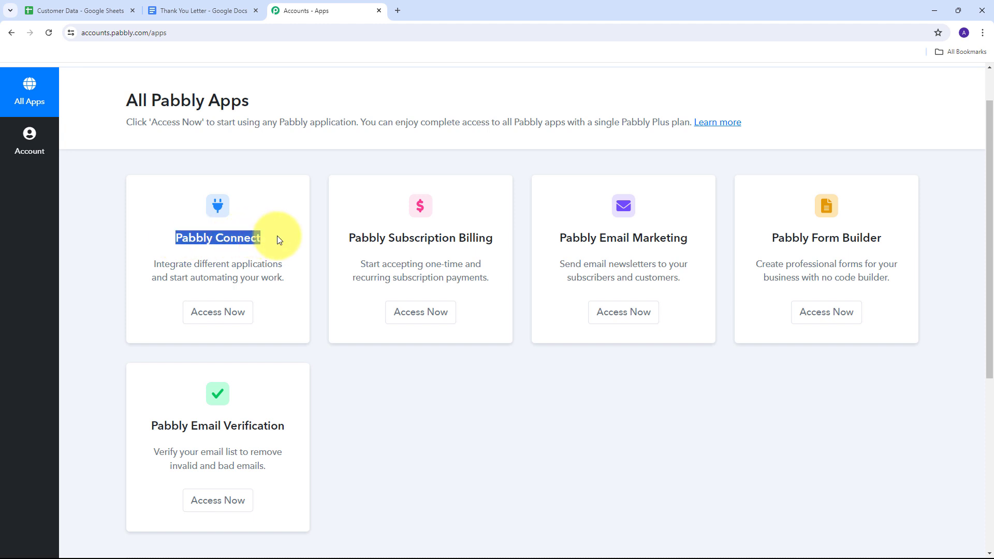
click(212, 320)
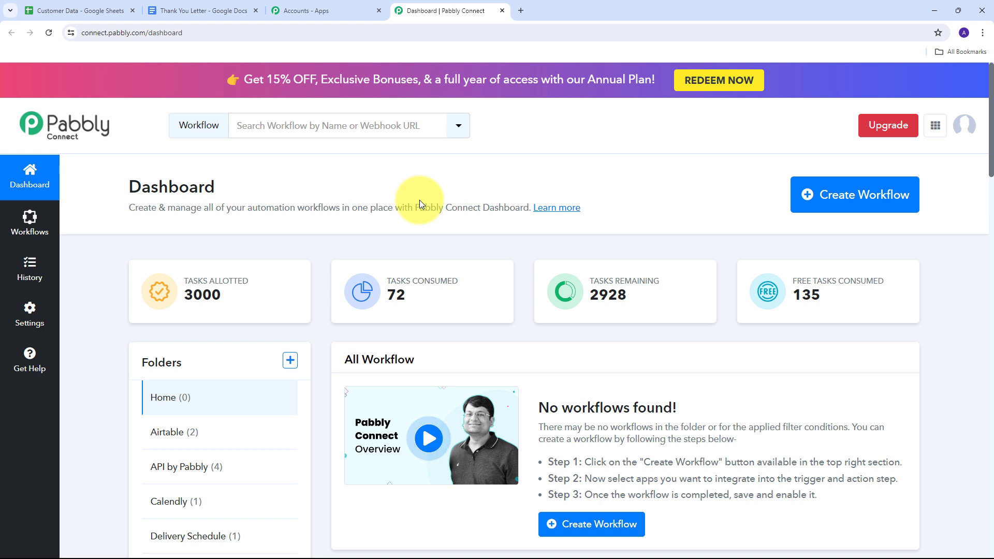
- Create a workflow named "Mail Merge from Google Sheets to Google Docs" in the Home folder
click(865, 200)
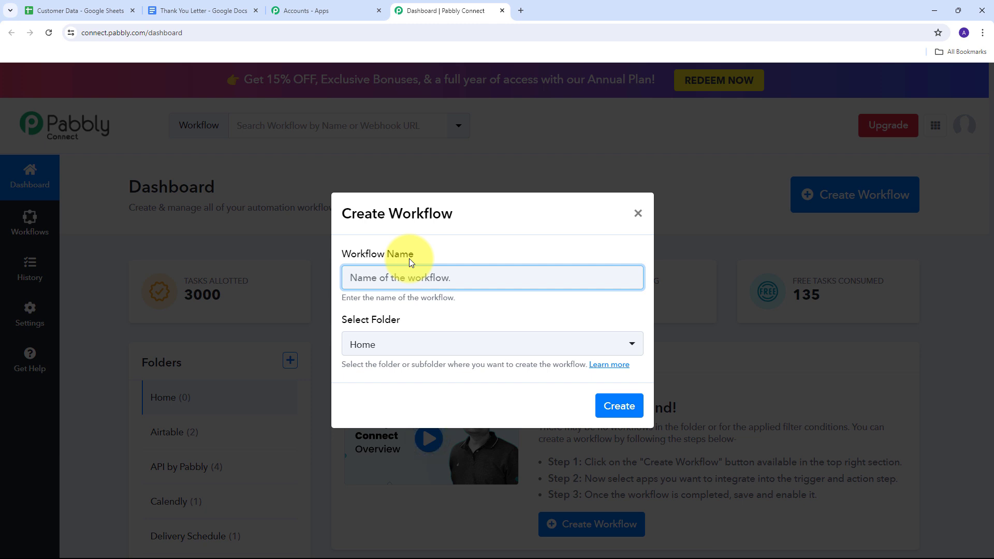
text(Mail Merge from Google Sheets to Google Docs)
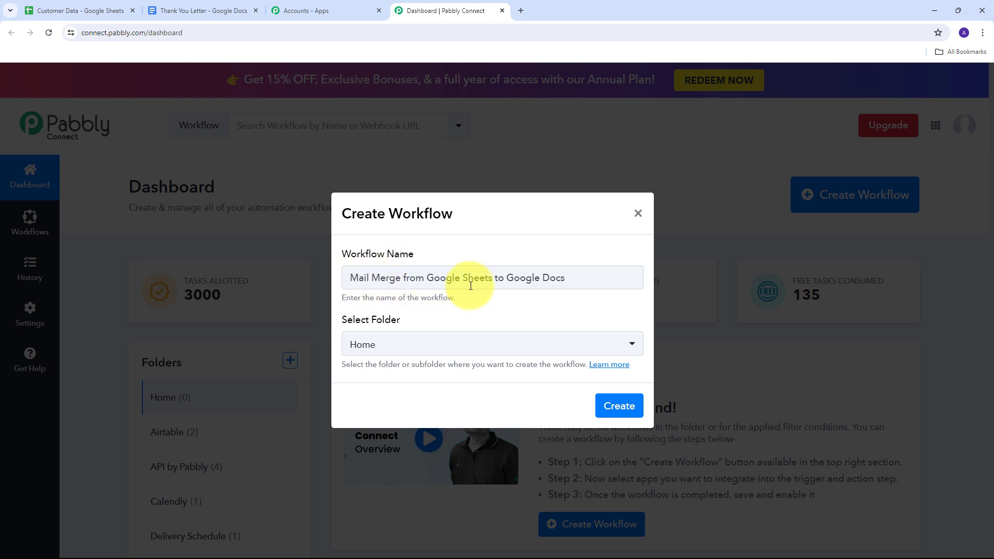
click(357, 324)
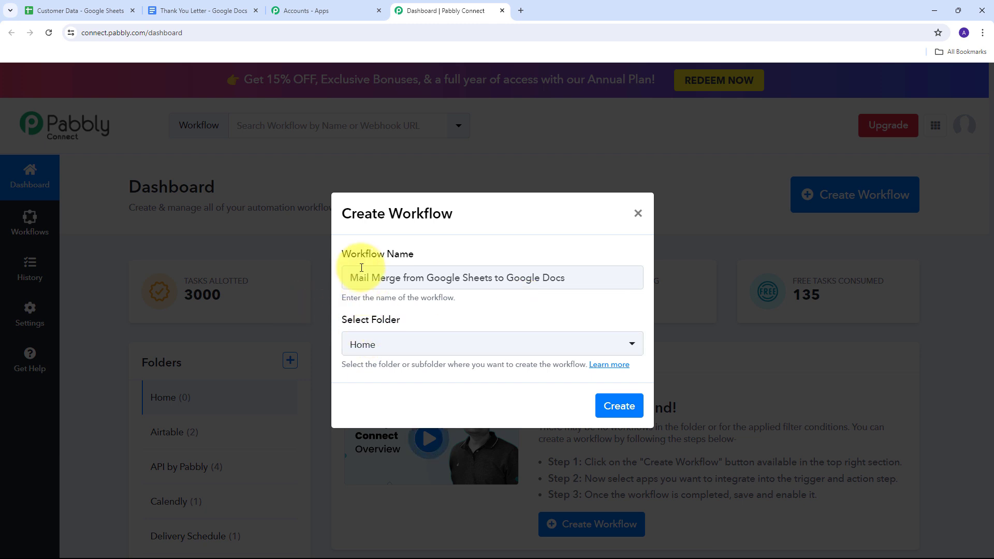
click(538, 340)
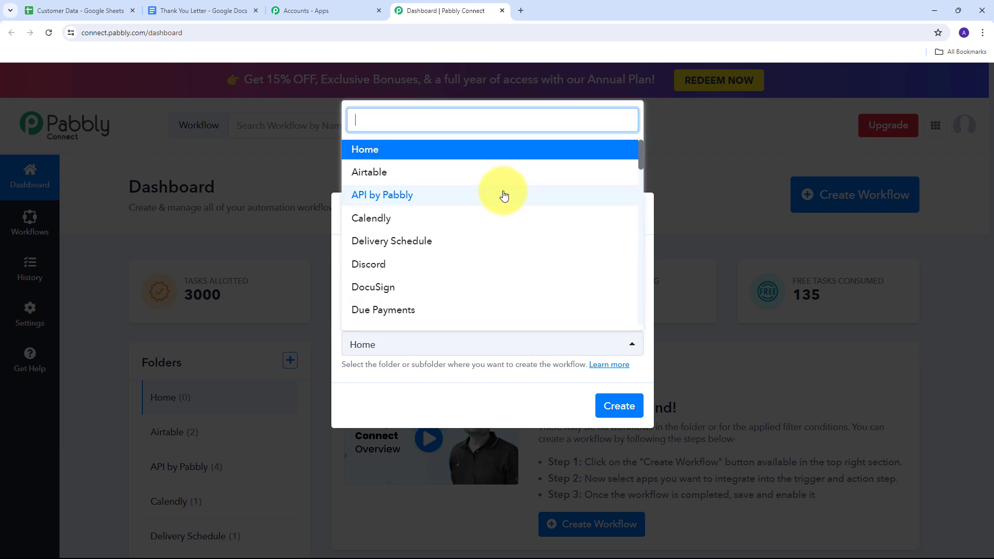
click(365, 154)
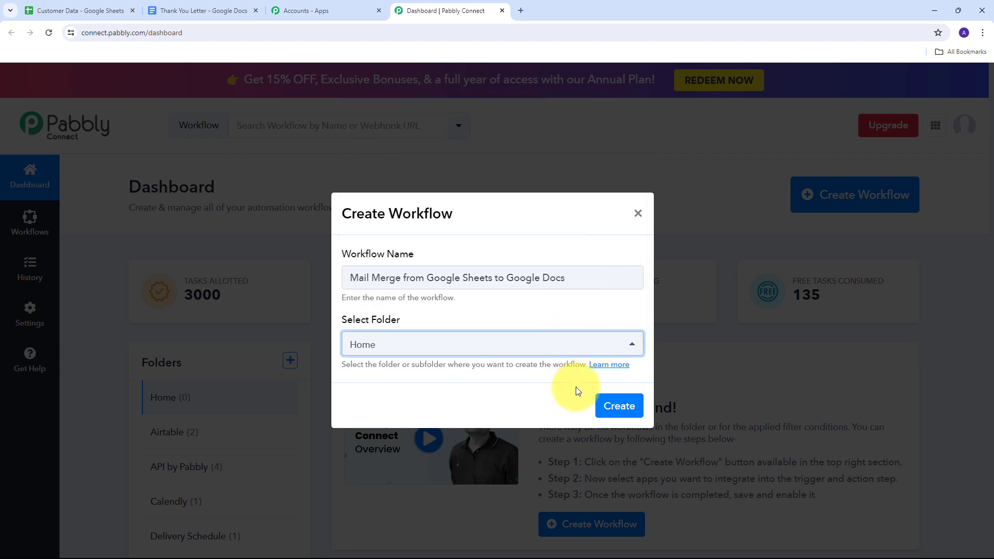
click(611, 409)
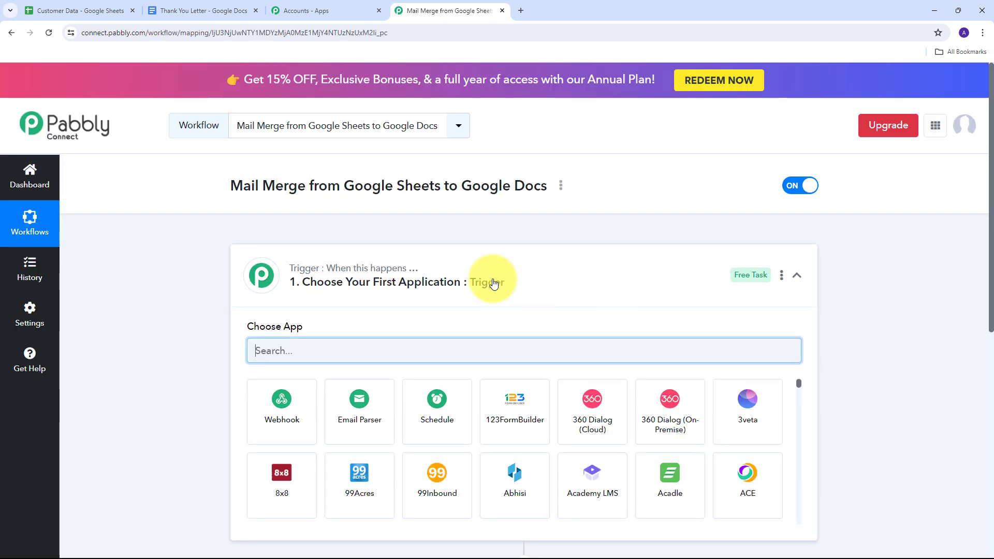
- Set the workflow's trigger to Google Sheets with the New or Updated Spreadsheet Row event
scroll(209, 244, down, 1)
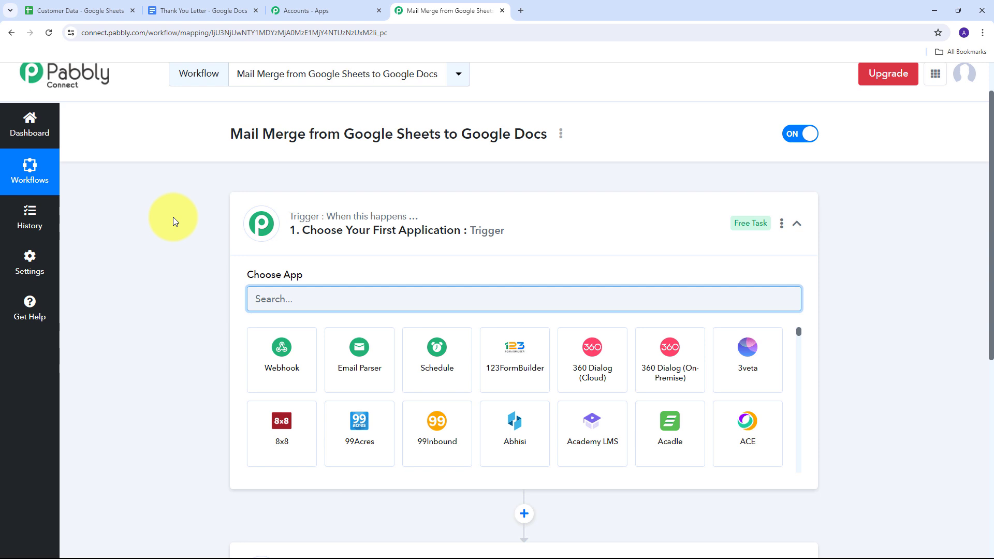
scroll(165, 223, up, 1)
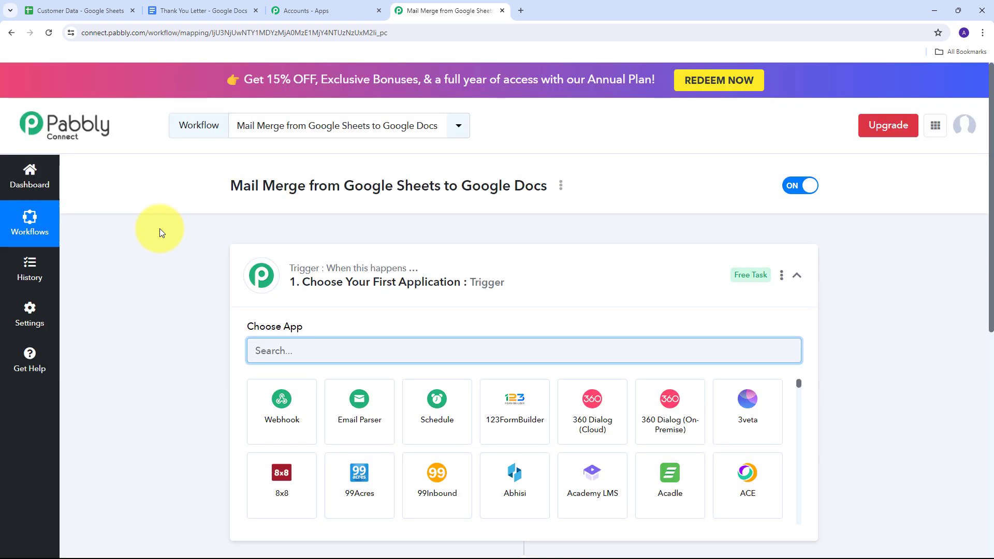
scroll(274, 240, down, 3)
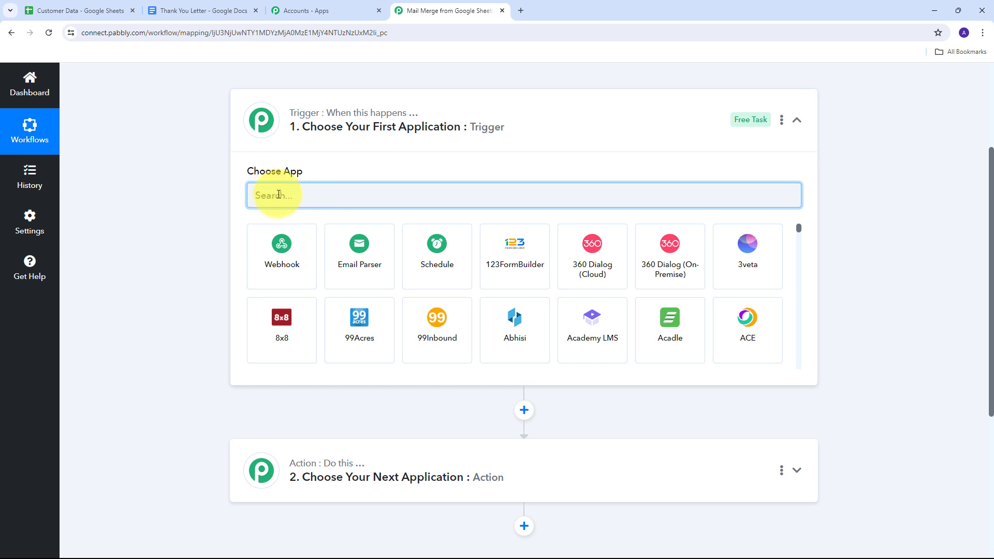
text(Goo)
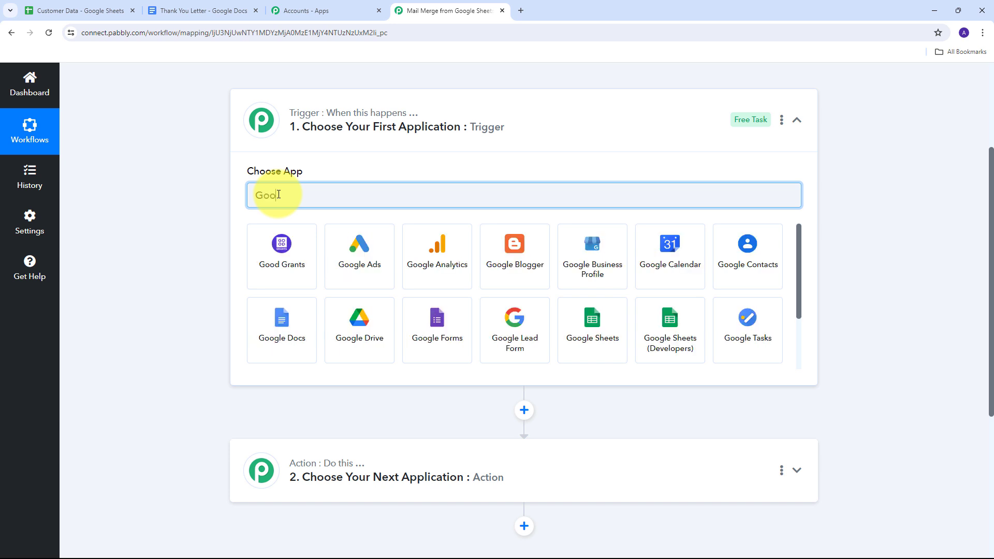
text(gle)
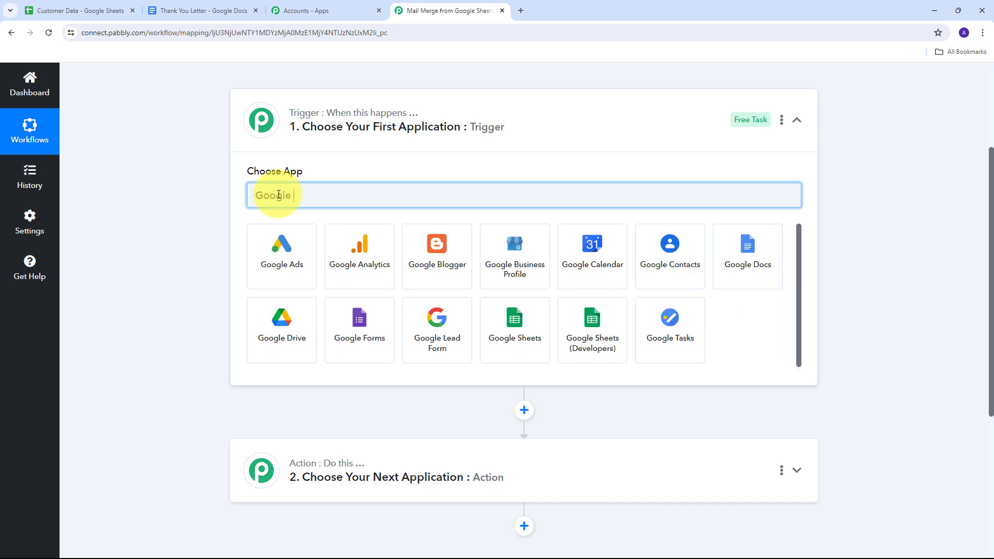
text( Sheets)
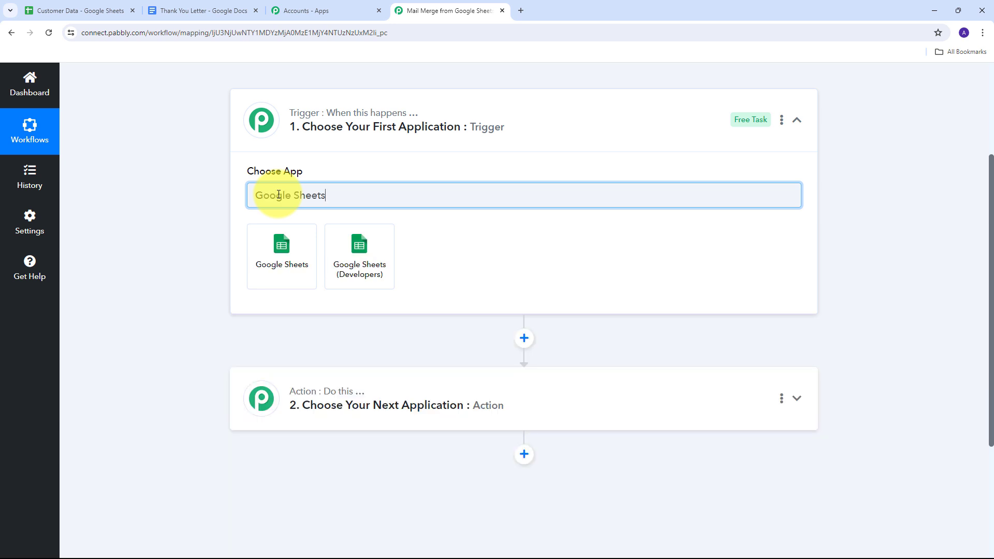
click(281, 258)
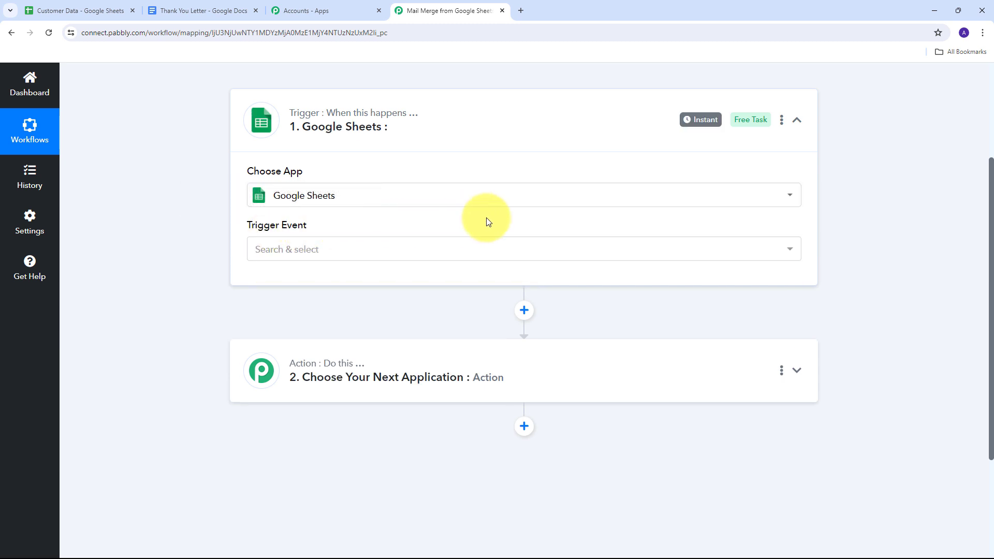
click(683, 254)
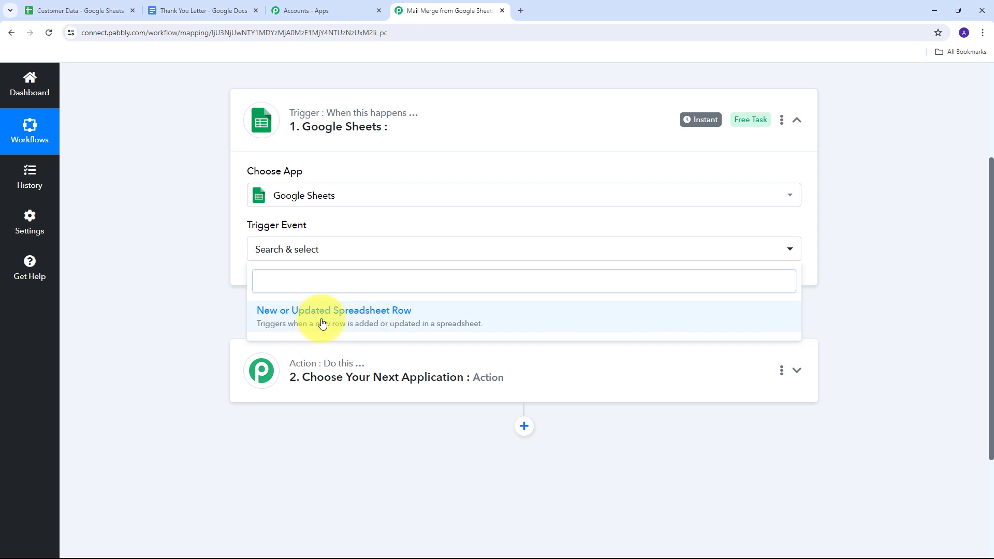
click(290, 322)
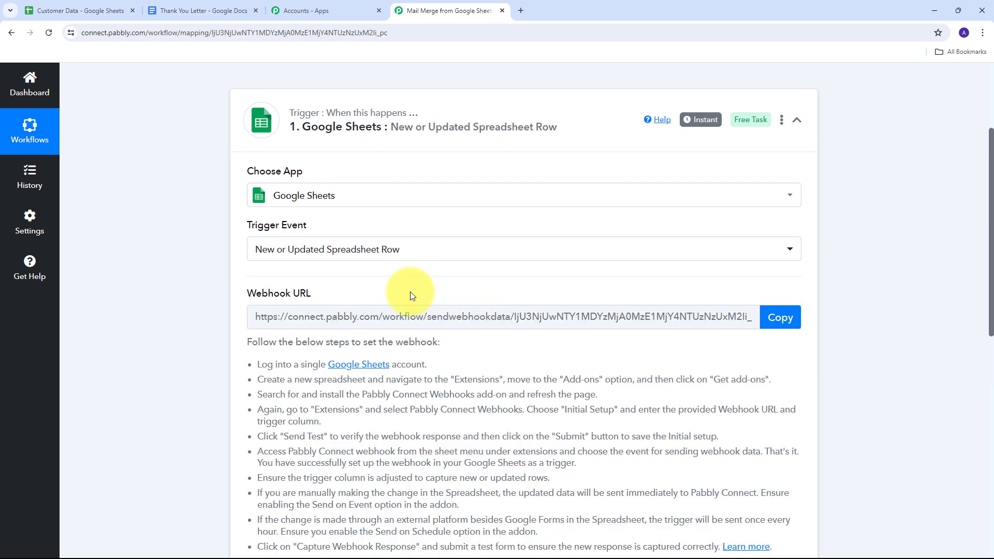
- Review the webhook setup instructions of the Google Sheets trigger and copy its webhook URL
scroll(411, 292, down, 1)
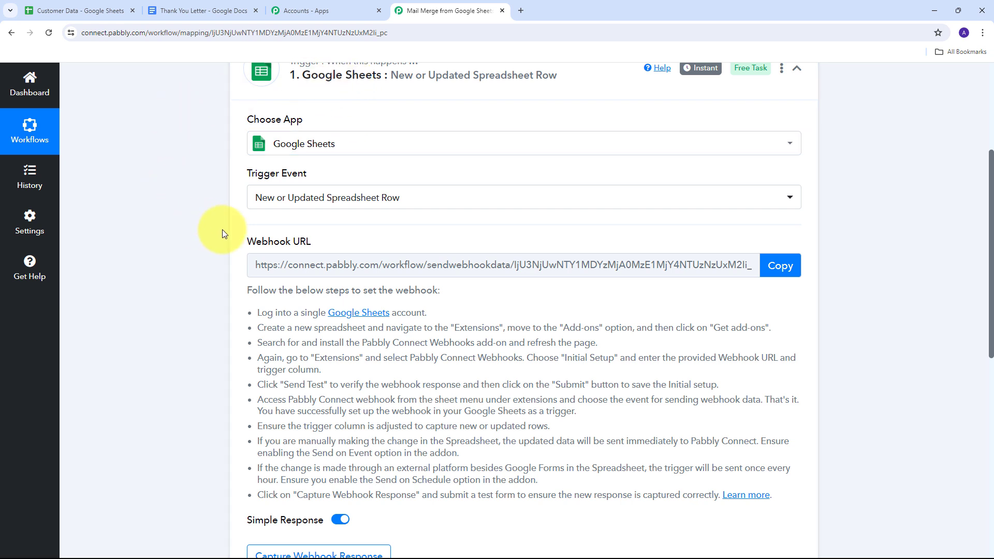
drag(242, 245, 318, 242)
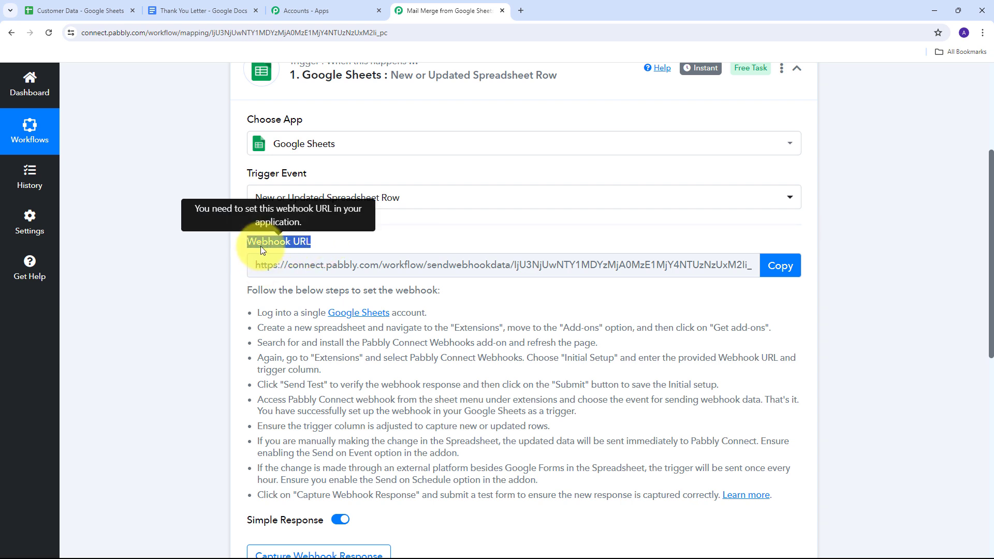
scroll(260, 246, up, 1)
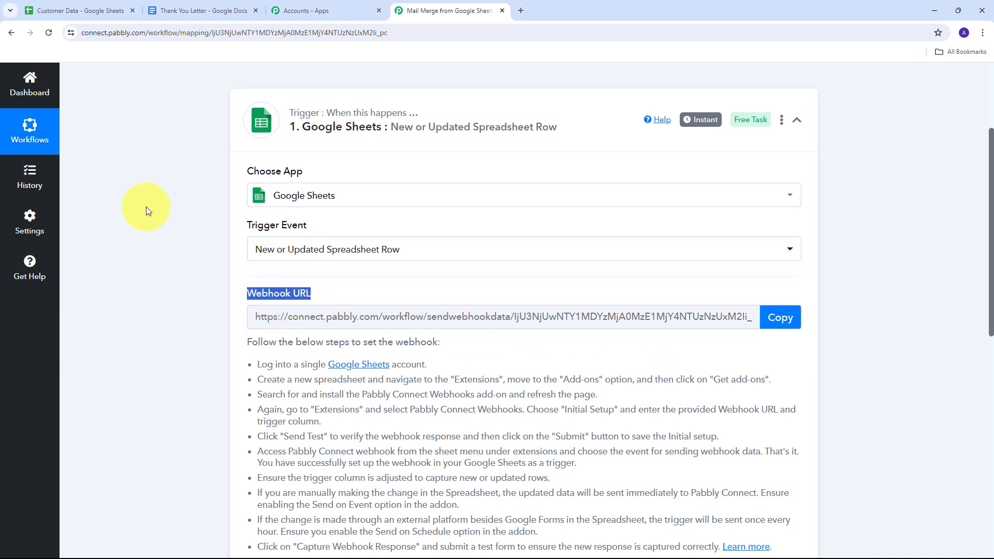
scroll(146, 206, down, 1)
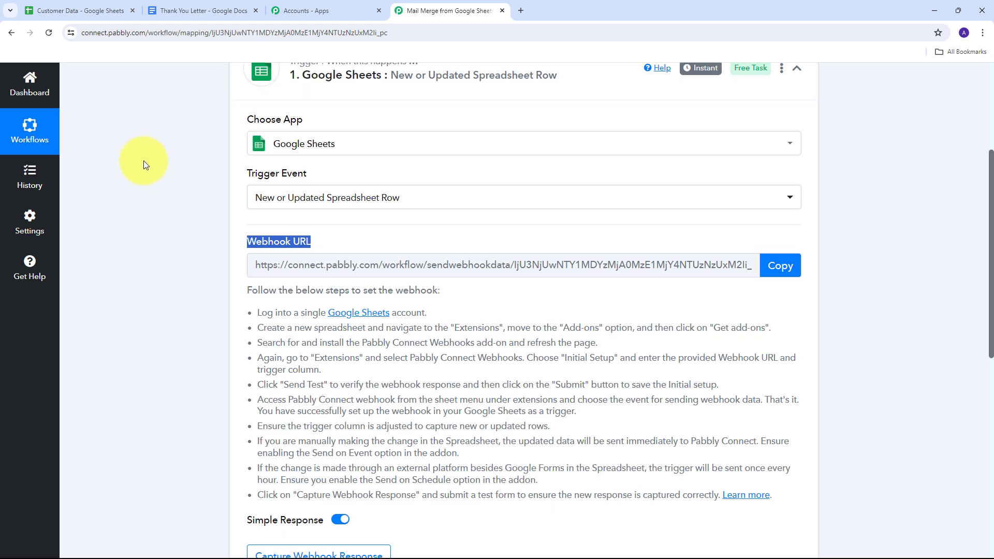
scroll(144, 164, down, 1)
drag(253, 257, 777, 443)
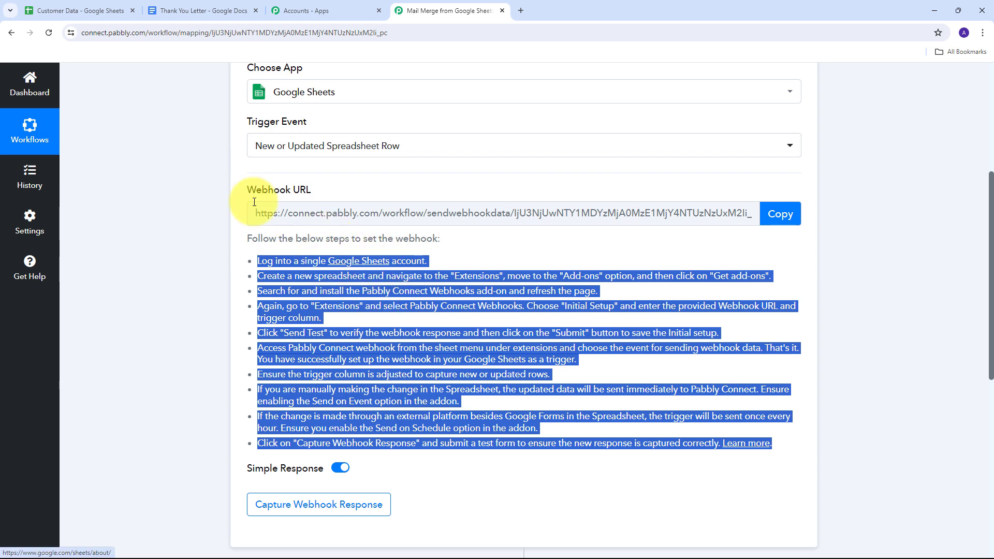
click(776, 224)
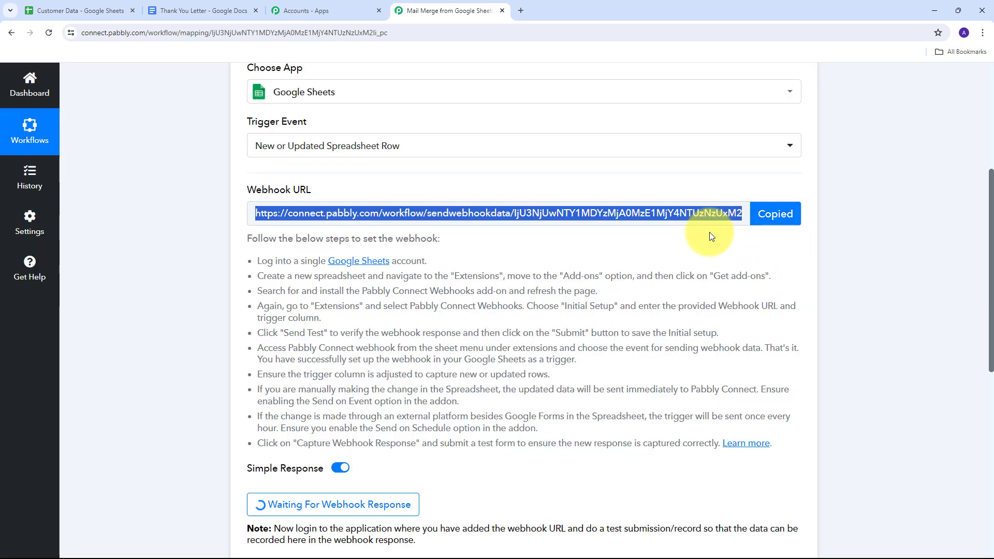
- Switch to the Customer Data spreadsheet and widen column A to fit the Customer Name header
click(65, 6)
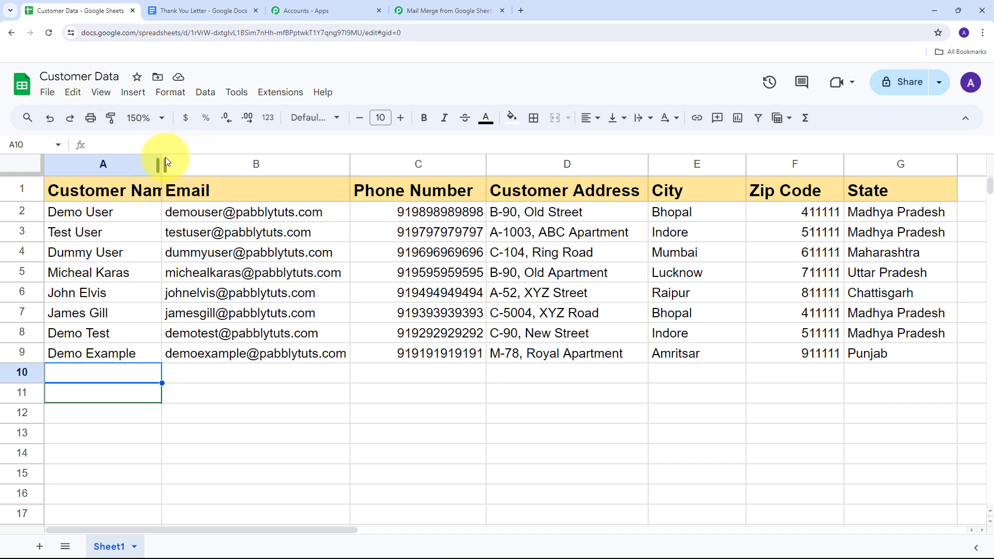
drag(162, 164, 191, 164)
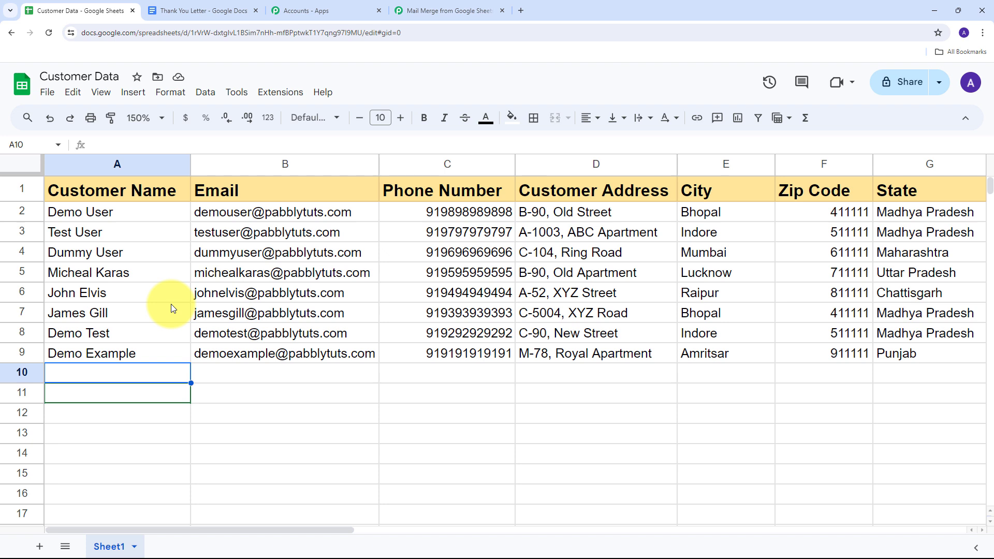
- Search the Google Workspace Marketplace for the Pabbly Connect Webhooks add-on, close the marketplace and reload the spreadsheet
click(278, 95)
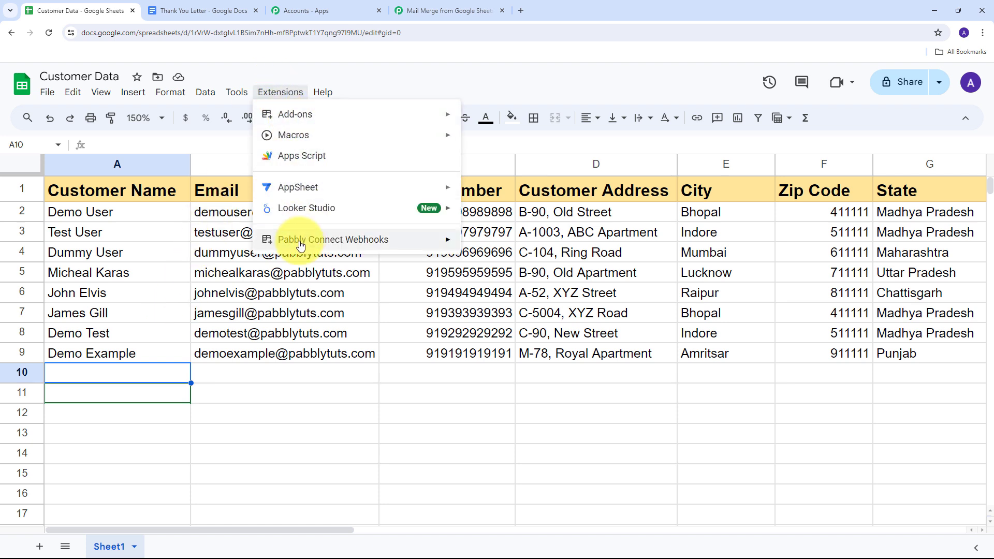
mouse_move(275, 250)
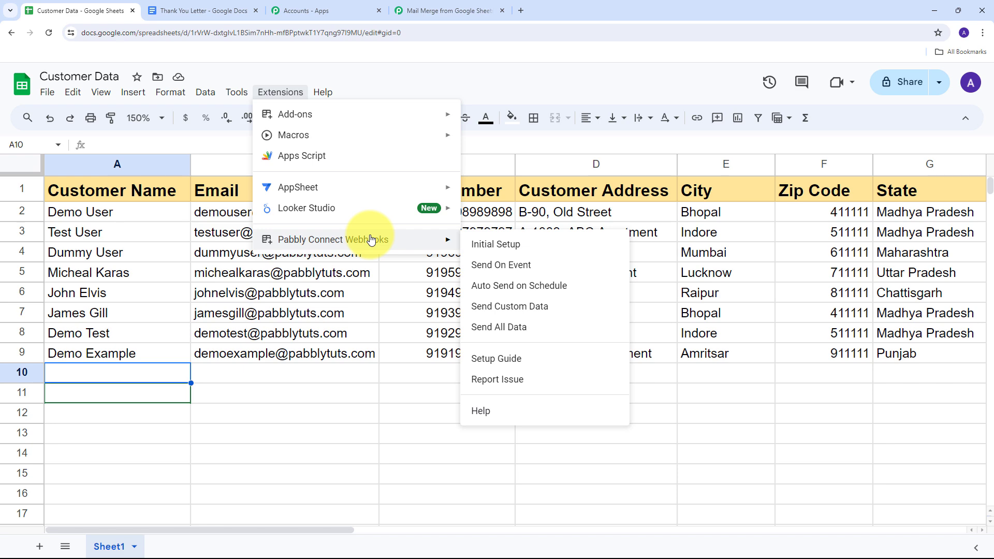
mouse_move(333, 116)
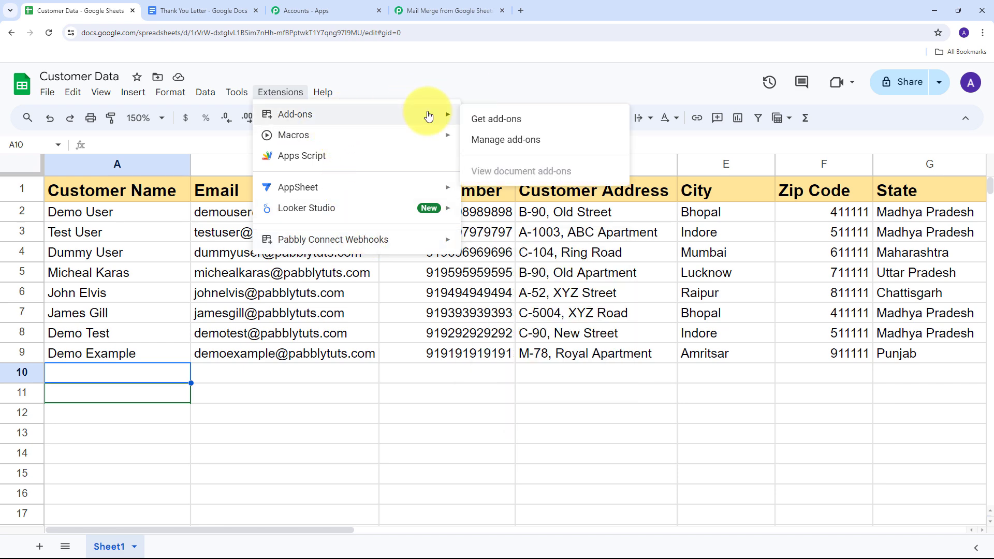
click(516, 124)
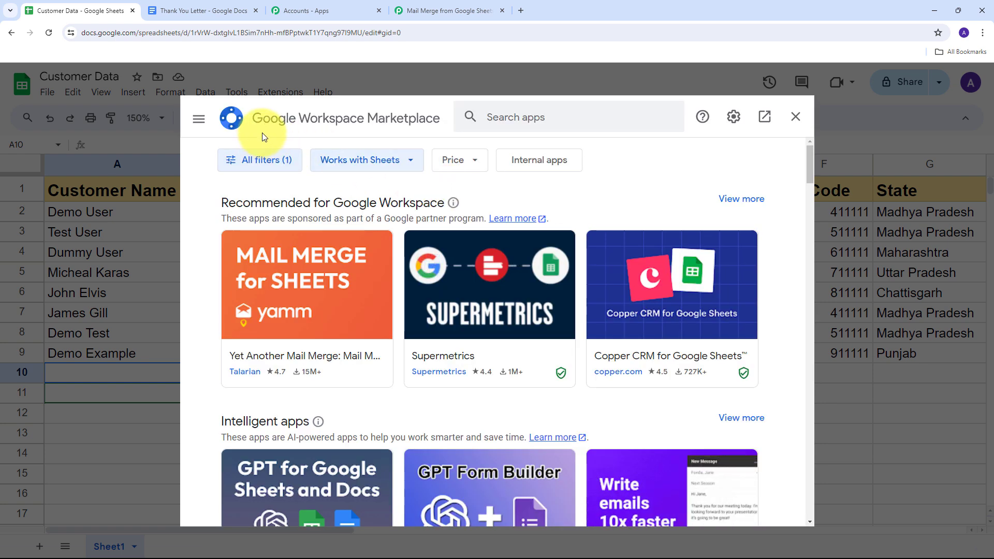
click(521, 120)
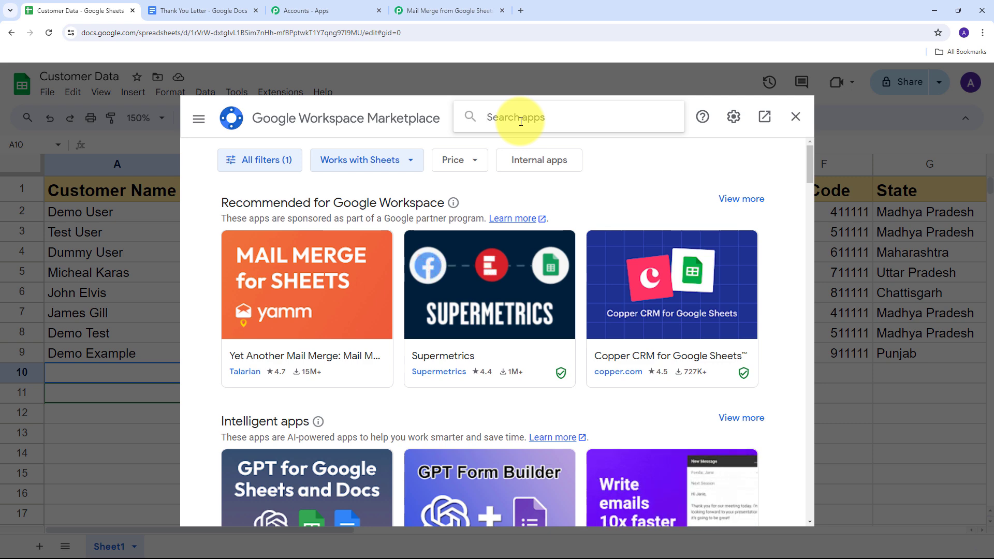
text(Pabbly)
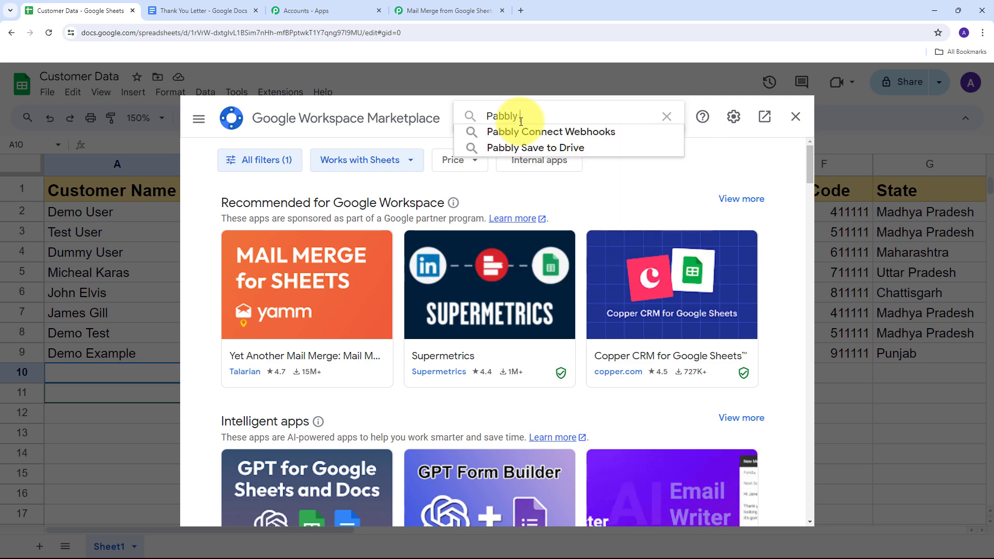
key(Down)
key(Return)
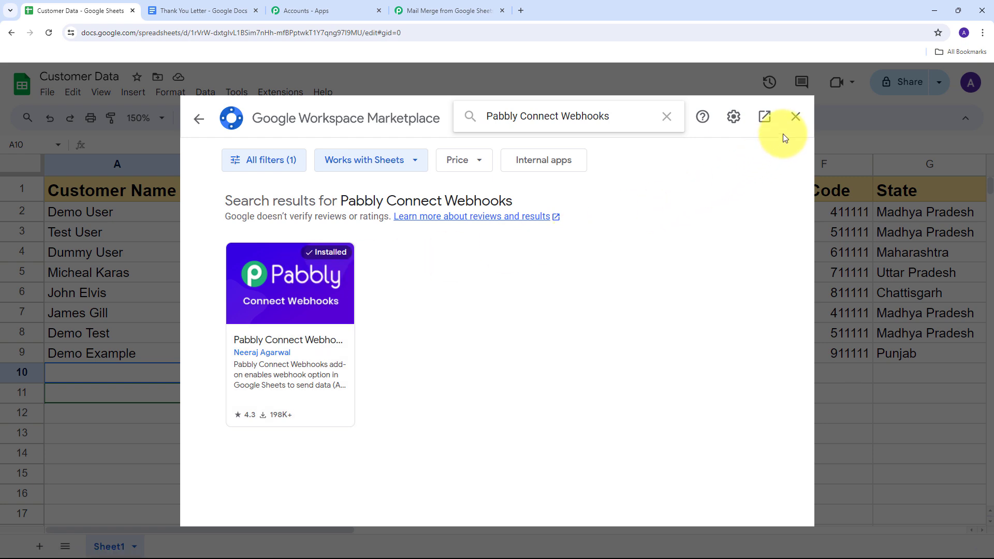
click(794, 117)
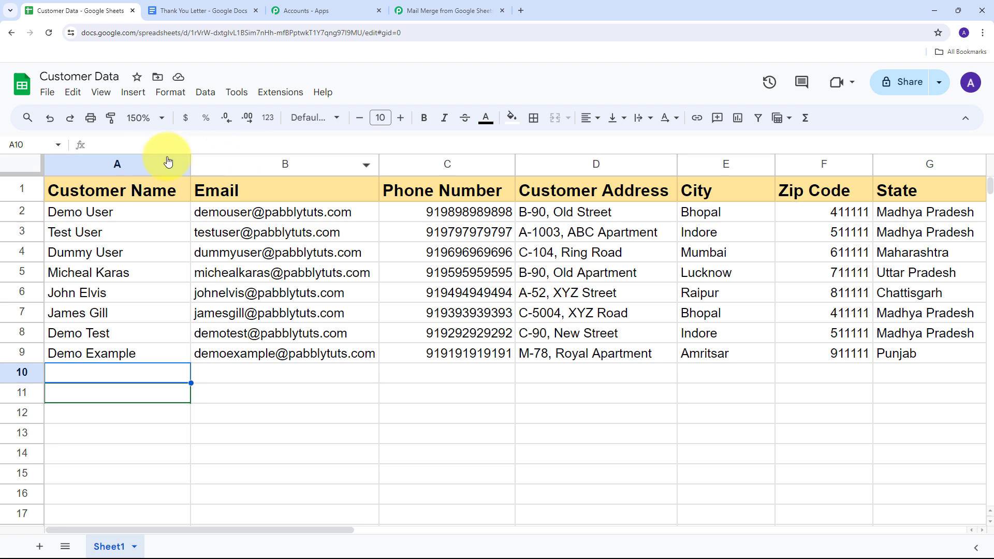
click(48, 34)
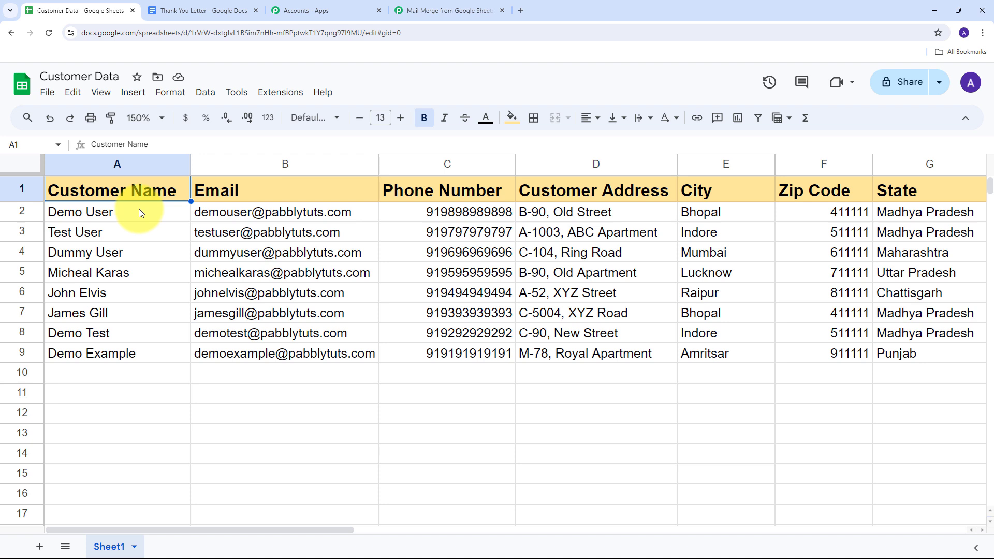
- Open the Initial Setup of Pabbly Connect Webhooks for Sheet1 and paste the copied workflow webhook URL
click(286, 95)
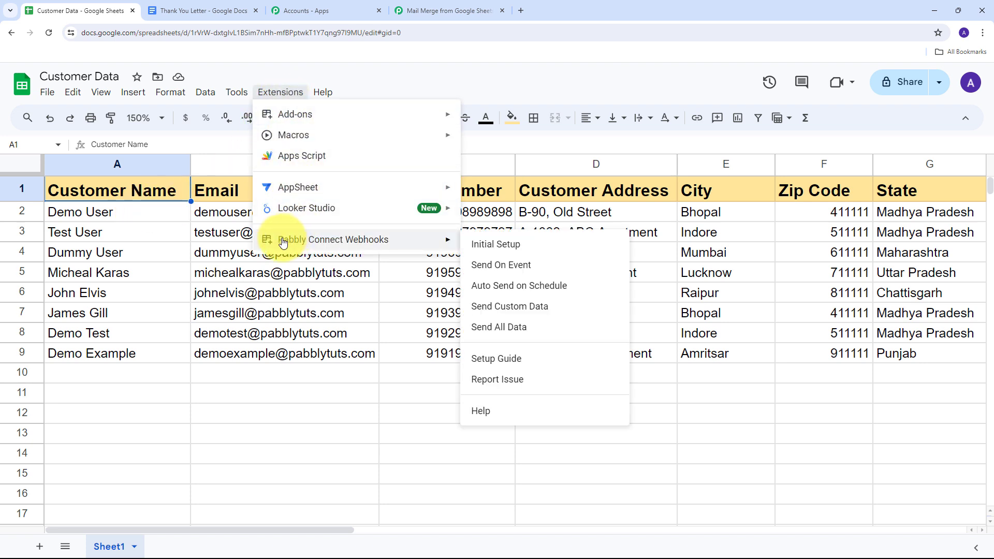
click(506, 247)
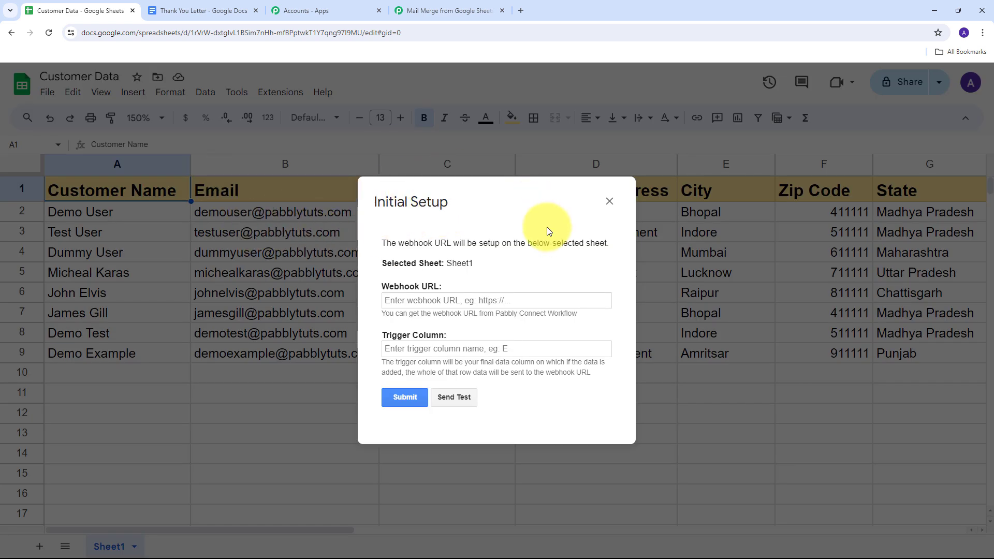
click(405, 301)
key(ctrl+v)
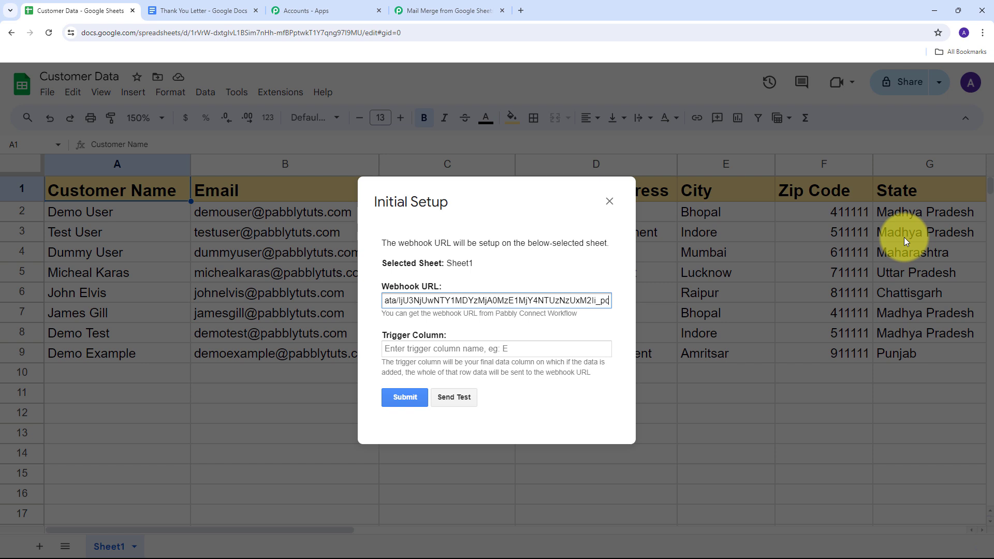
- Set the trigger column to G, send test data to the webhook, and submit and close the setup
click(415, 350)
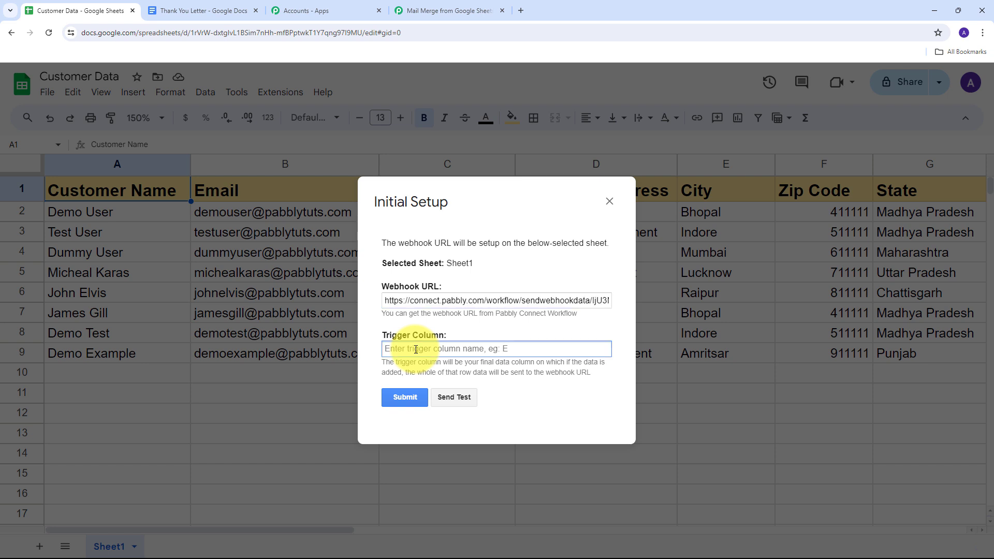
text(G)
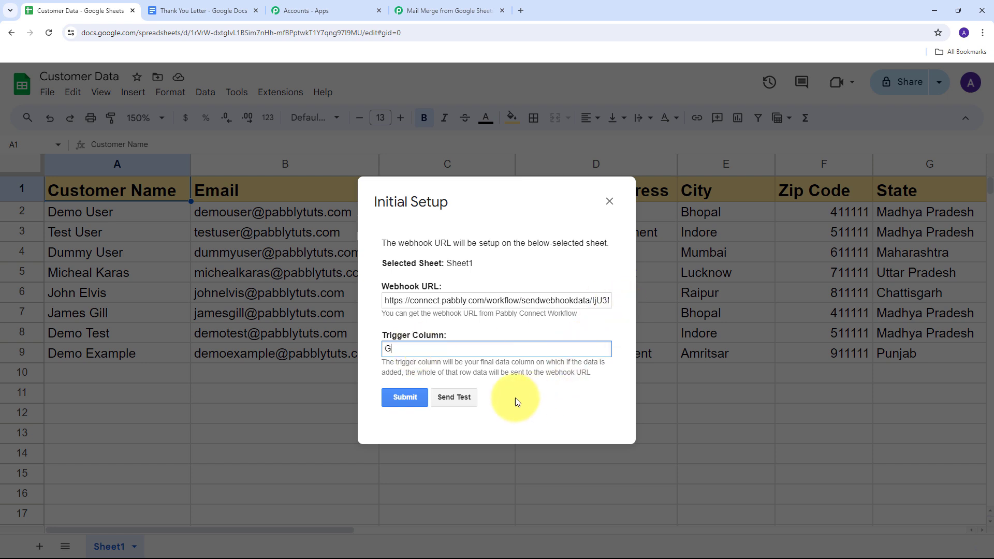
click(454, 397)
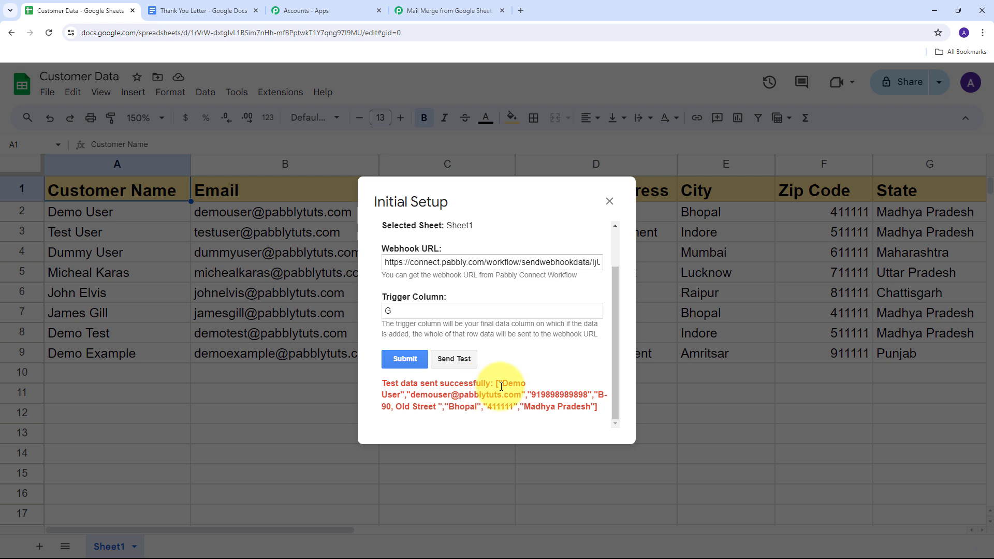
click(405, 359)
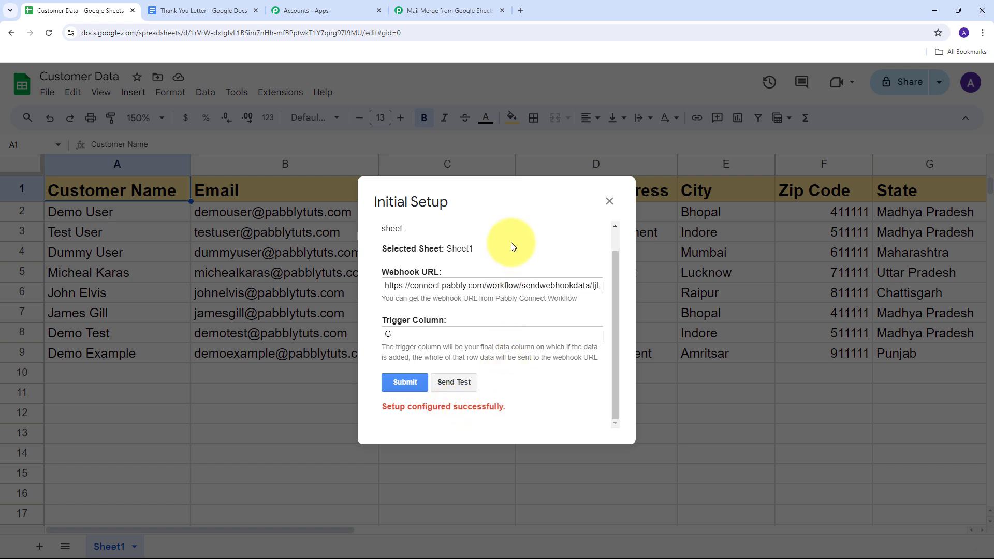
click(609, 201)
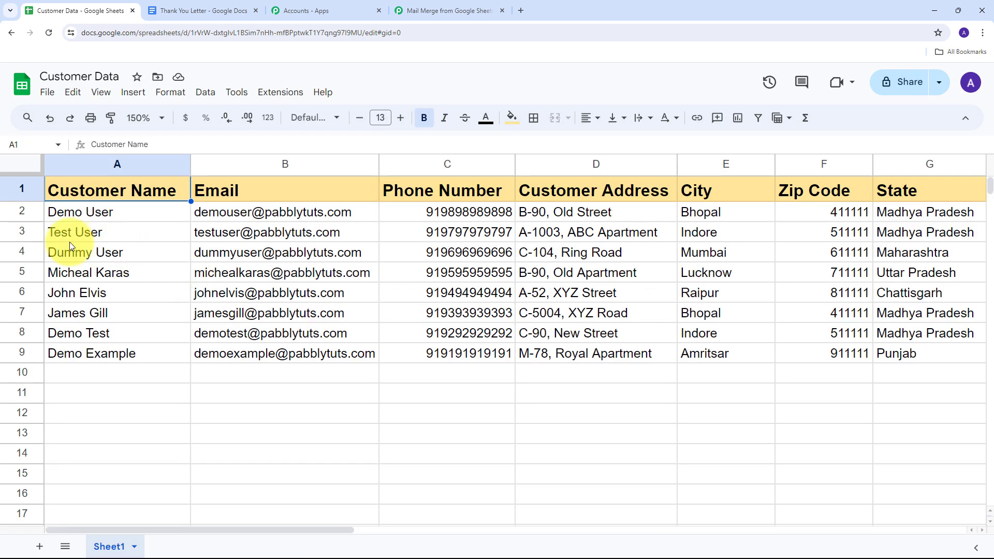
- Enable Send On Event for the Customer Data spreadsheet in Pabbly Connect Webhooks
click(21, 211)
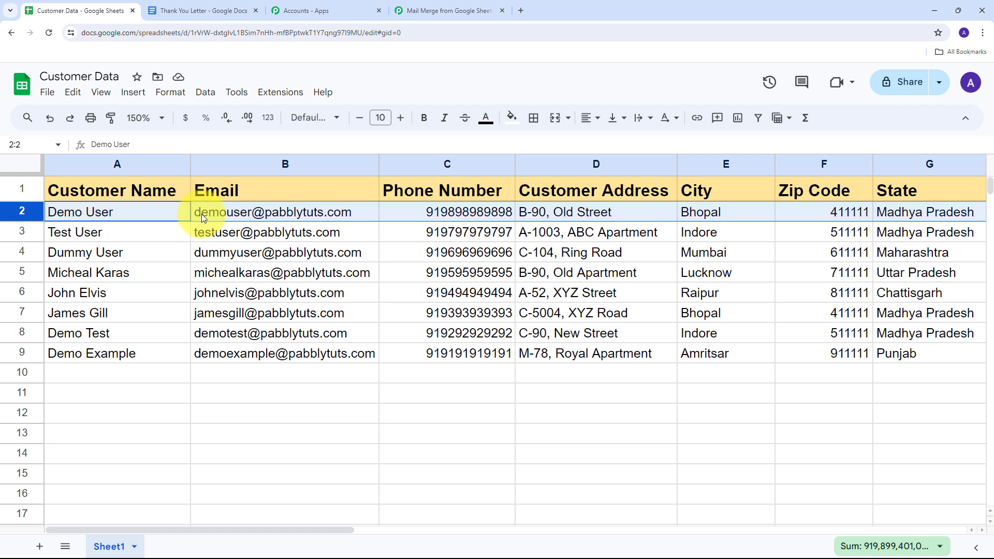
mouse_move(200, 214)
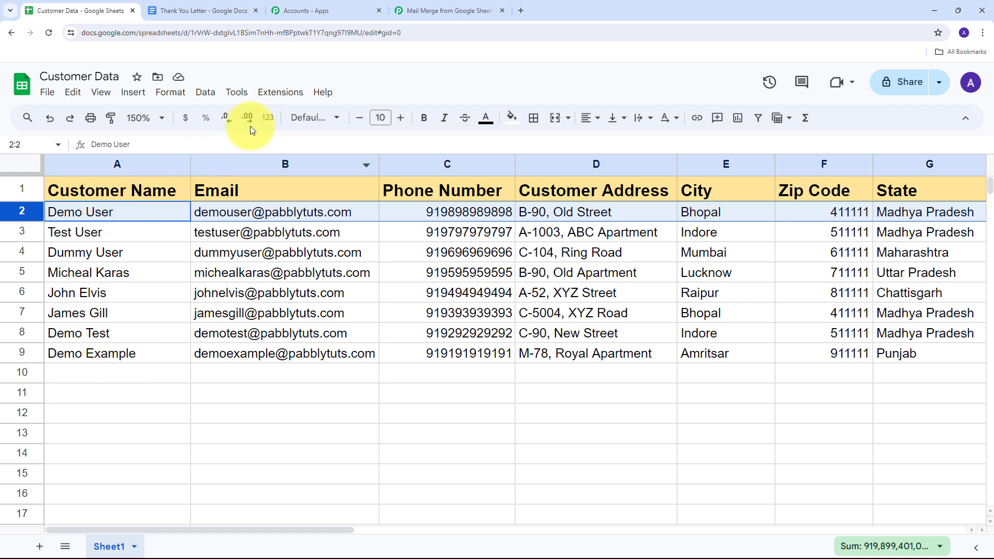
click(273, 93)
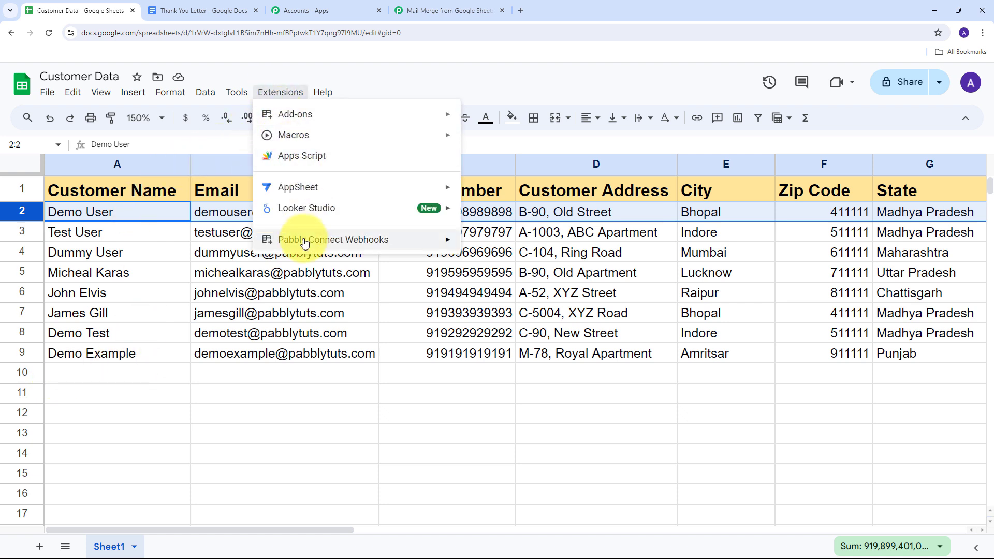
mouse_move(295, 237)
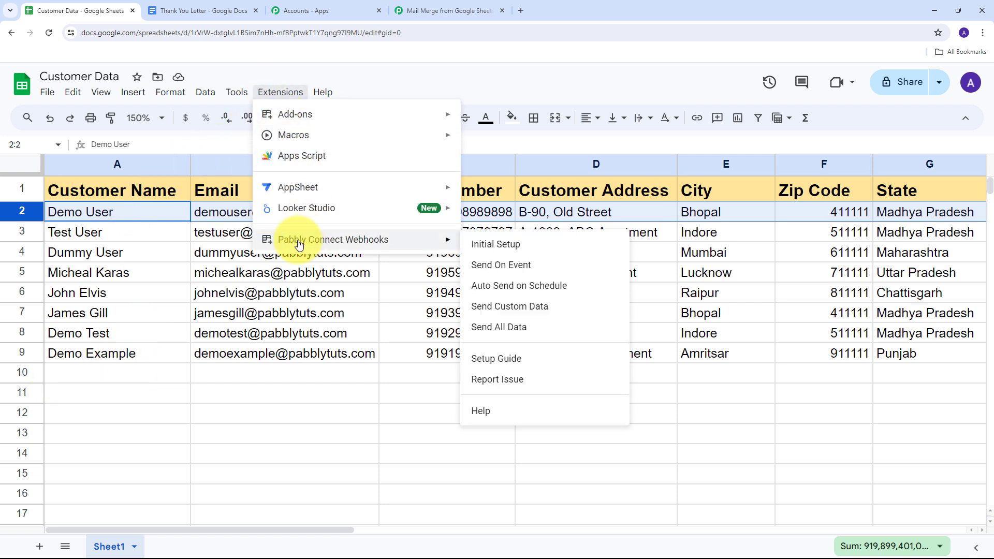
click(496, 266)
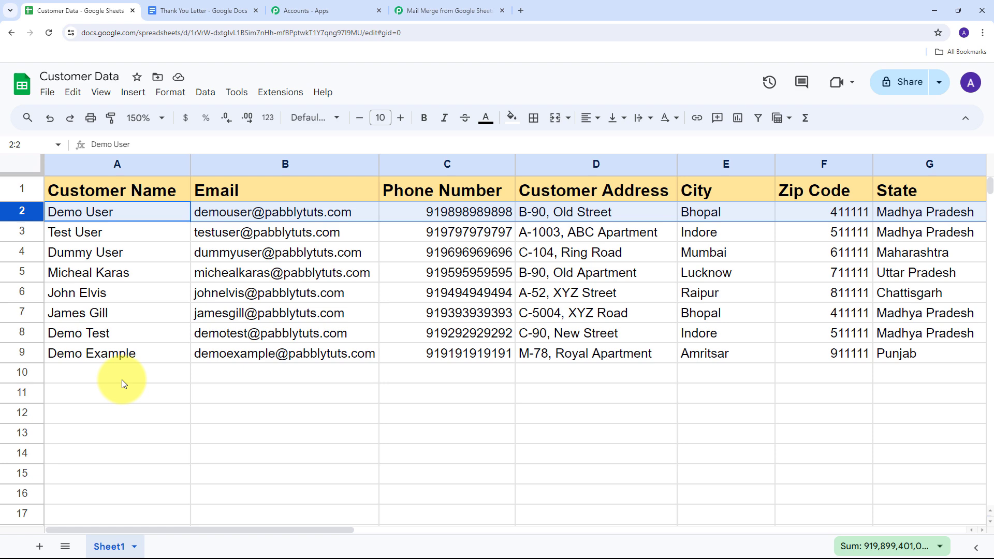
- Switch to the Pabbly Connect workflow and check the received webhook response against the first customer row, from Zip Code to City
click(441, 9)
scroll(582, 250, down, 5)
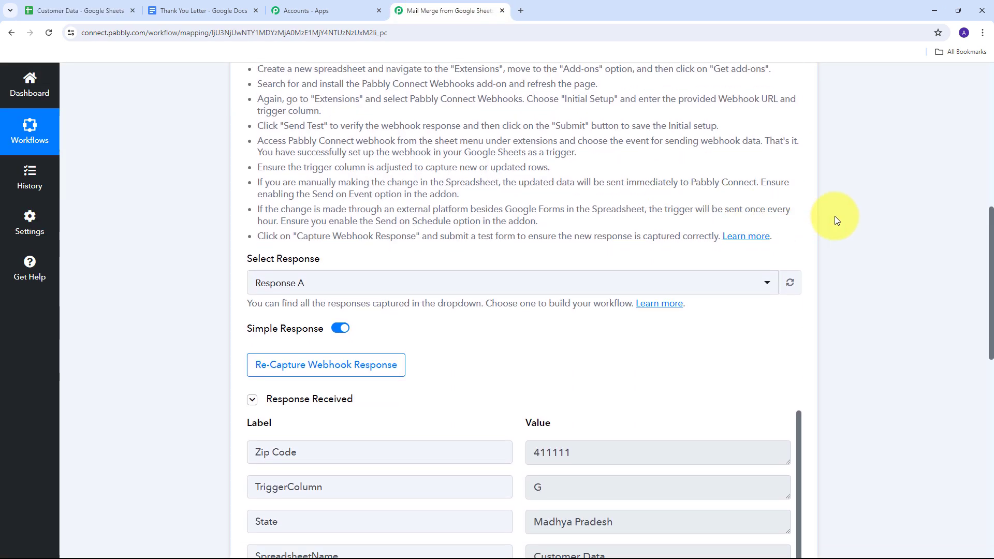
scroll(835, 220, down, 5)
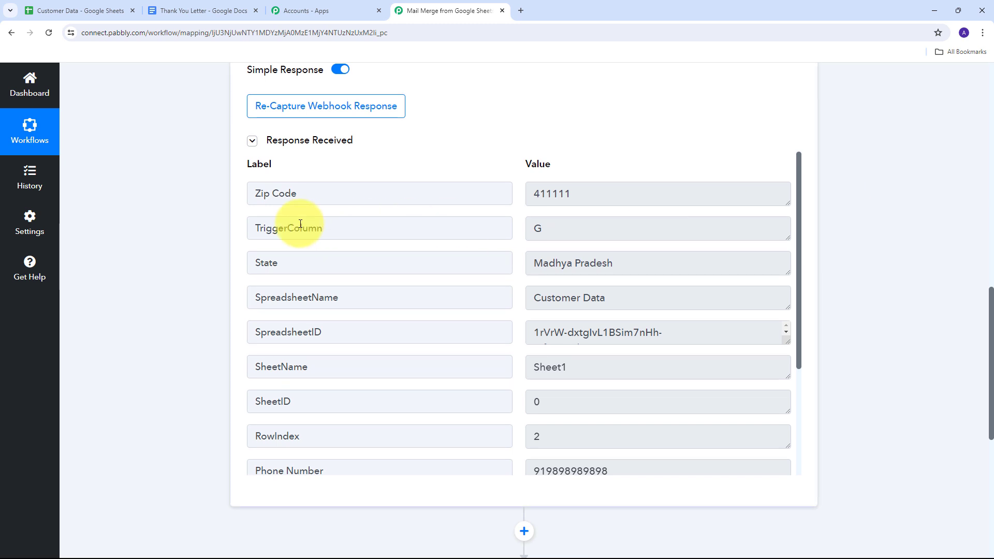
click(690, 193)
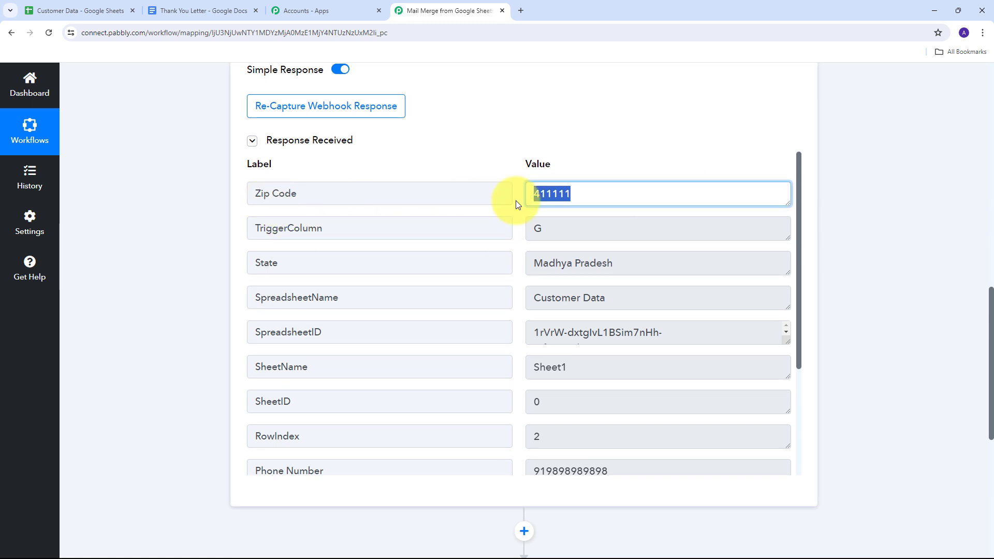
click(575, 226)
click(713, 264)
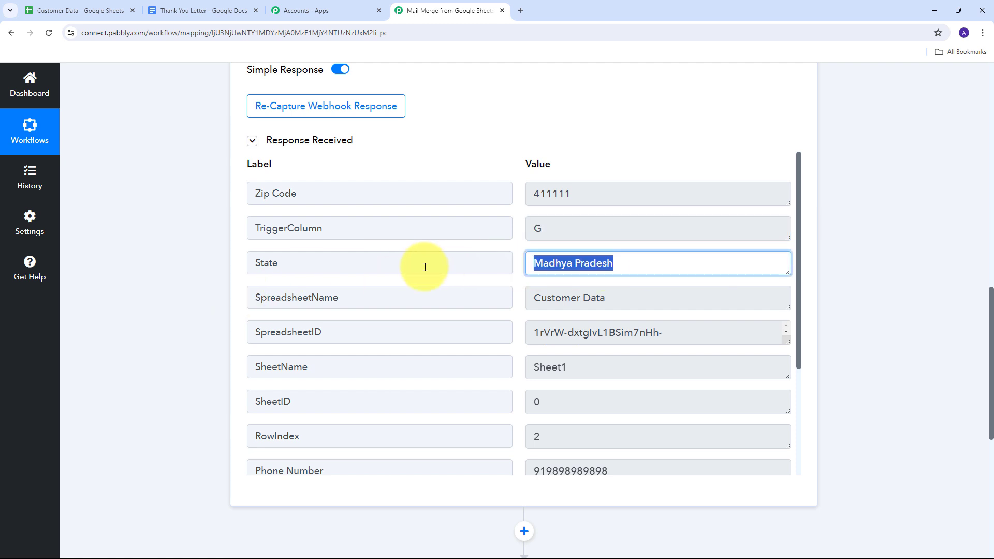
scroll(621, 266, down, 1)
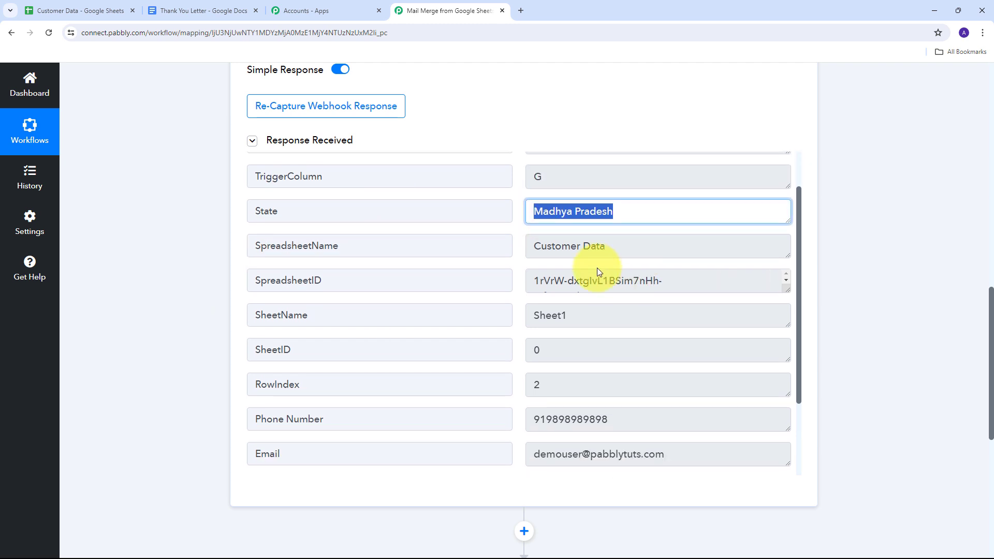
click(697, 254)
scroll(352, 238, down, 2)
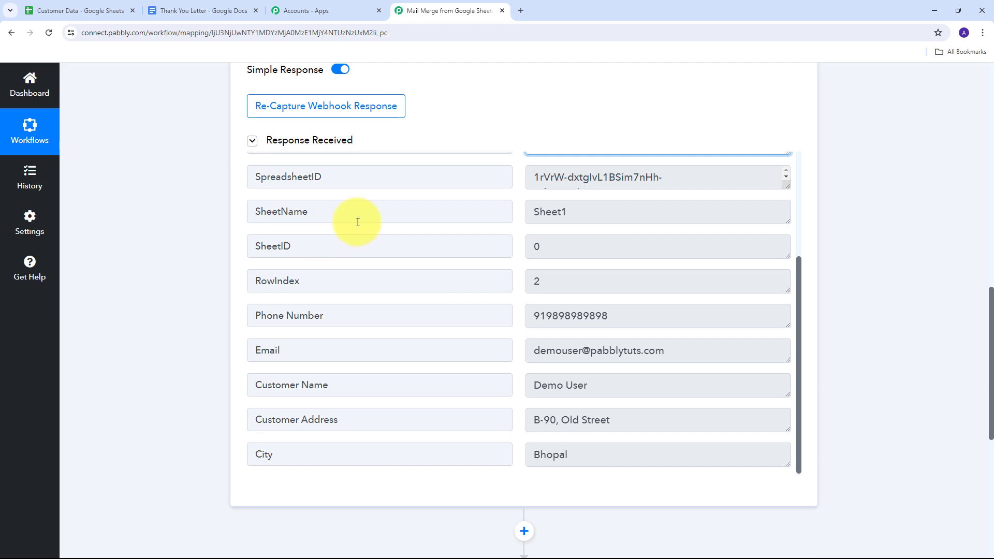
click(647, 313)
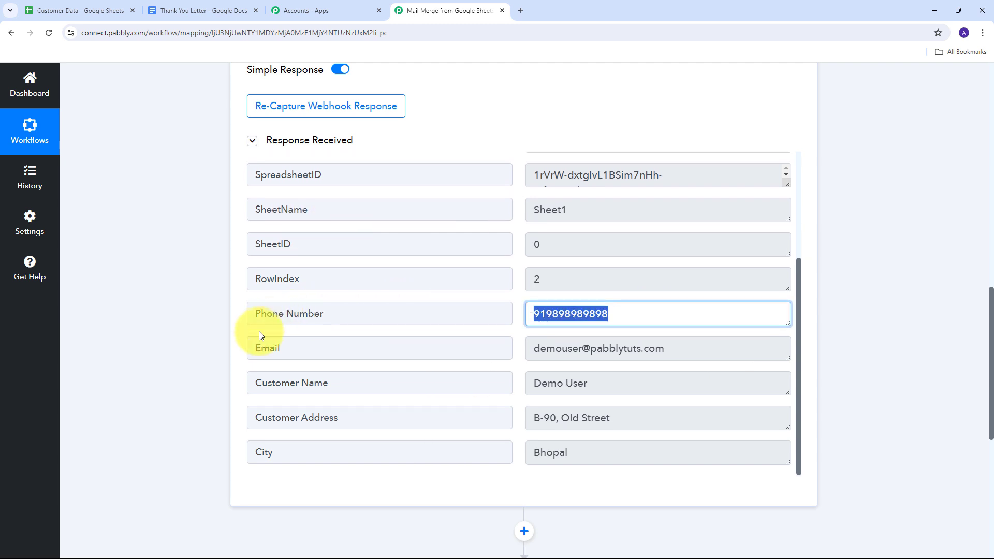
click(712, 348)
drag(712, 349, 483, 351)
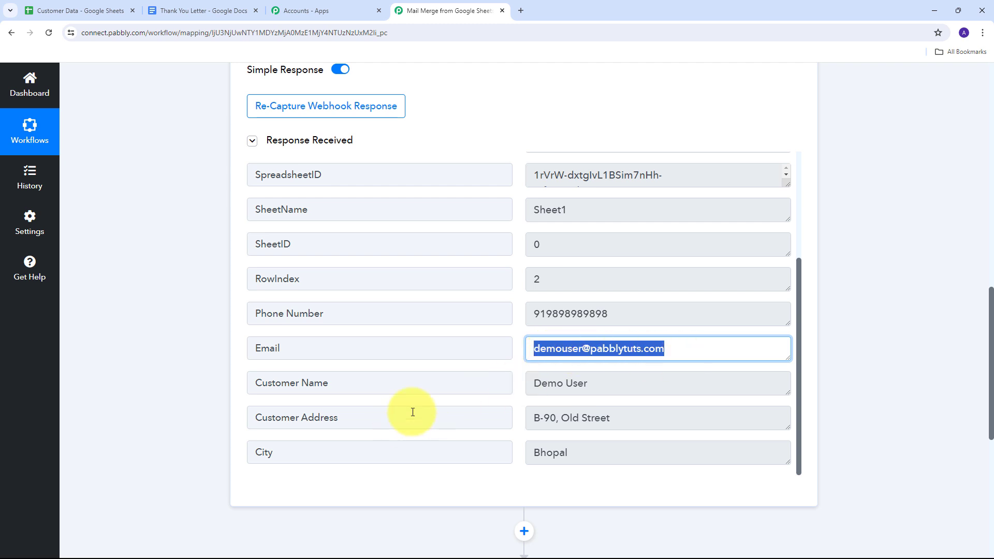
click(568, 385)
drag(567, 385, 455, 390)
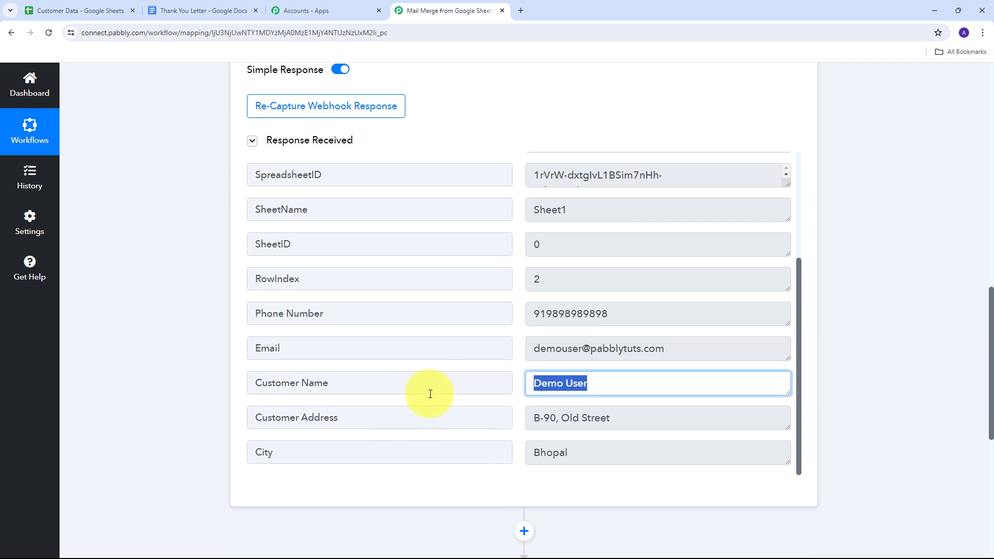
drag(673, 422, 444, 406)
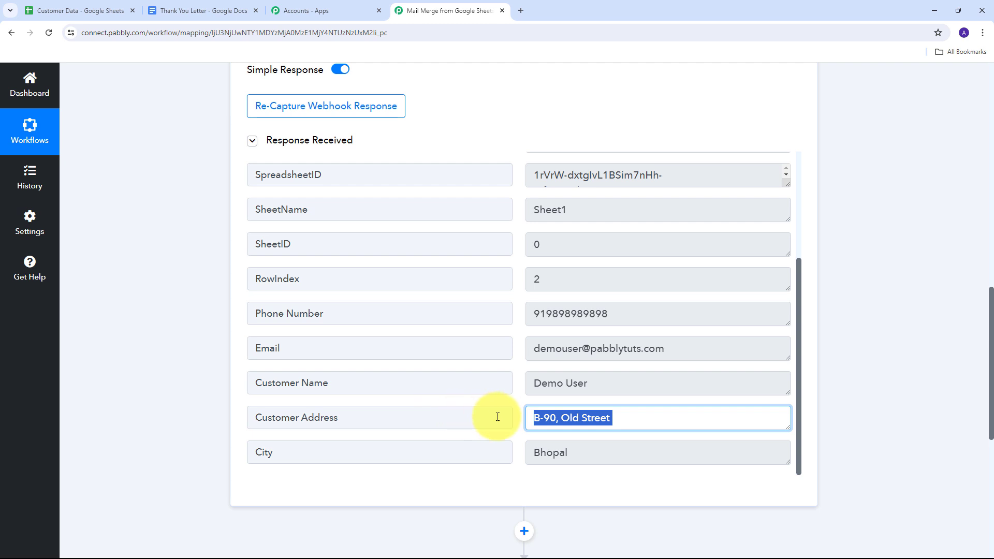
drag(610, 459, 528, 451)
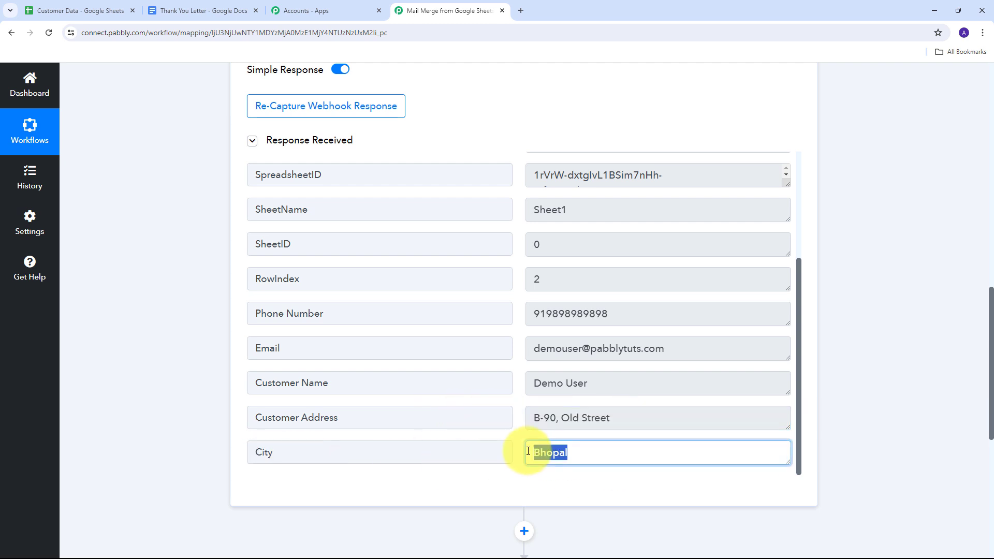
scroll(496, 398, up, 3)
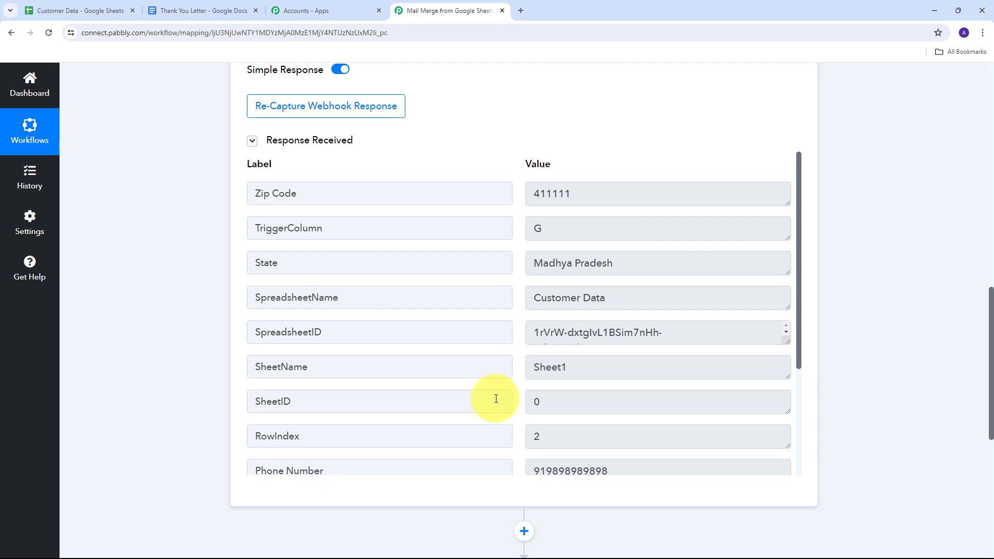
scroll(858, 256, down, 4)
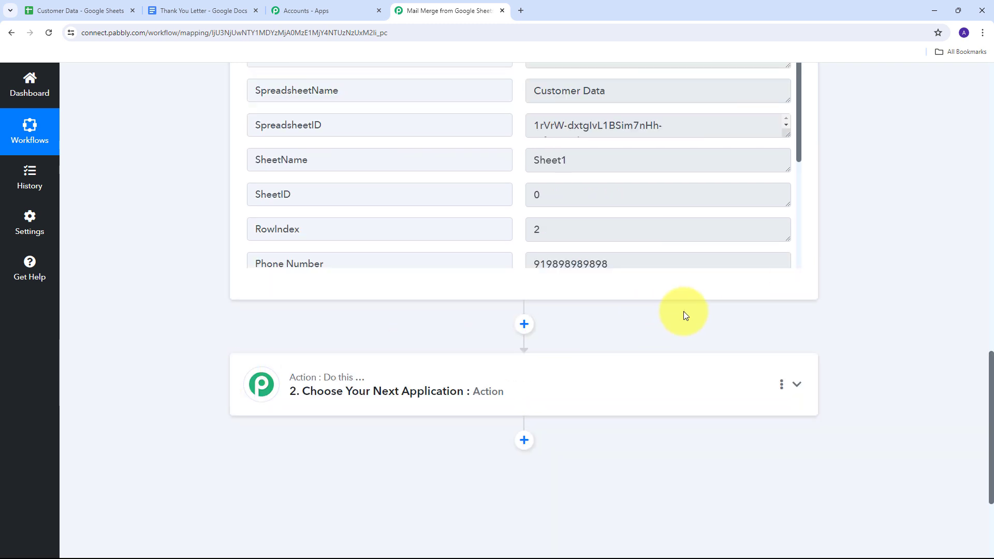
- Set the second workflow step's app to Google Docs with the action event Create Document from Template
scroll(683, 312, down, 1)
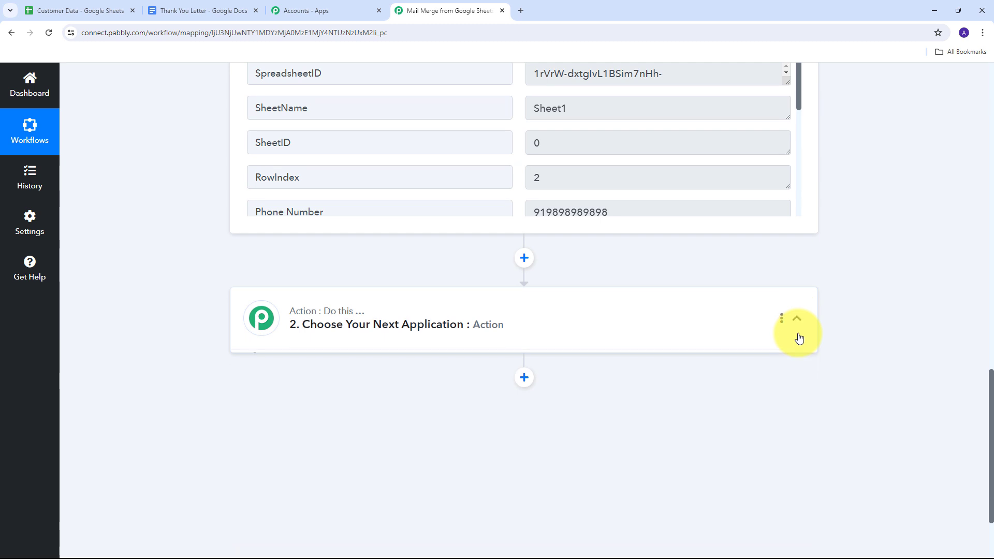
click(797, 334)
scroll(231, 270, up, 5)
click(307, 288)
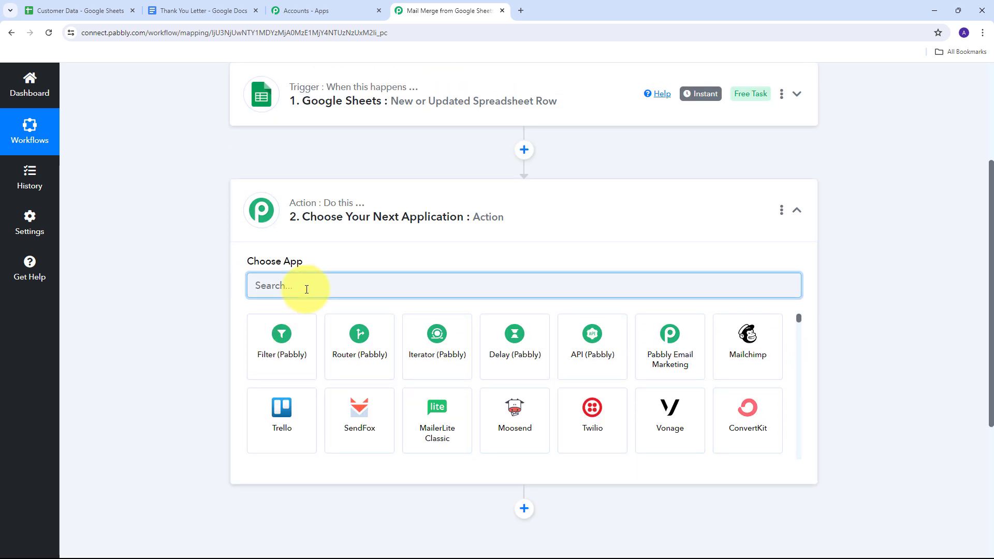
text(Google)
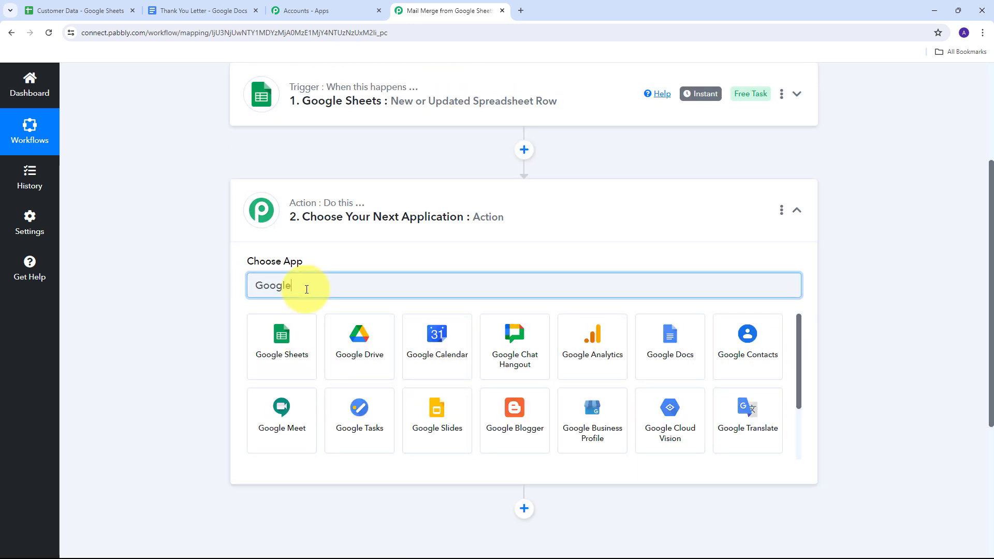
text( Docs)
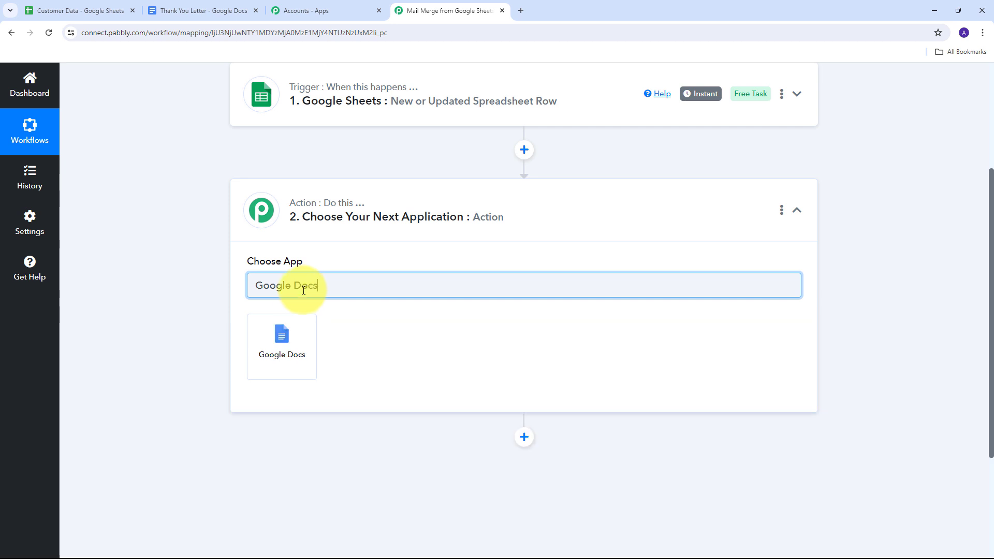
click(286, 343)
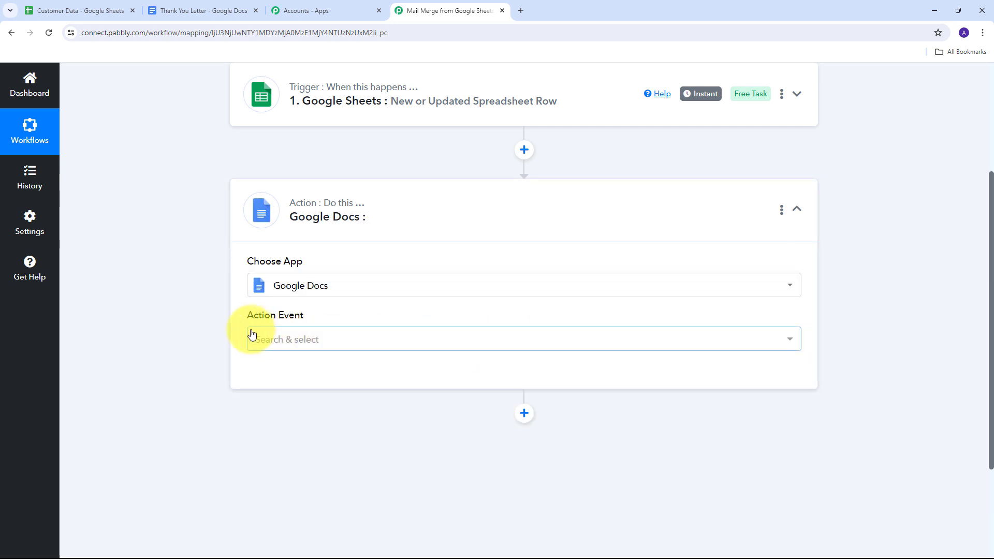
click(758, 339)
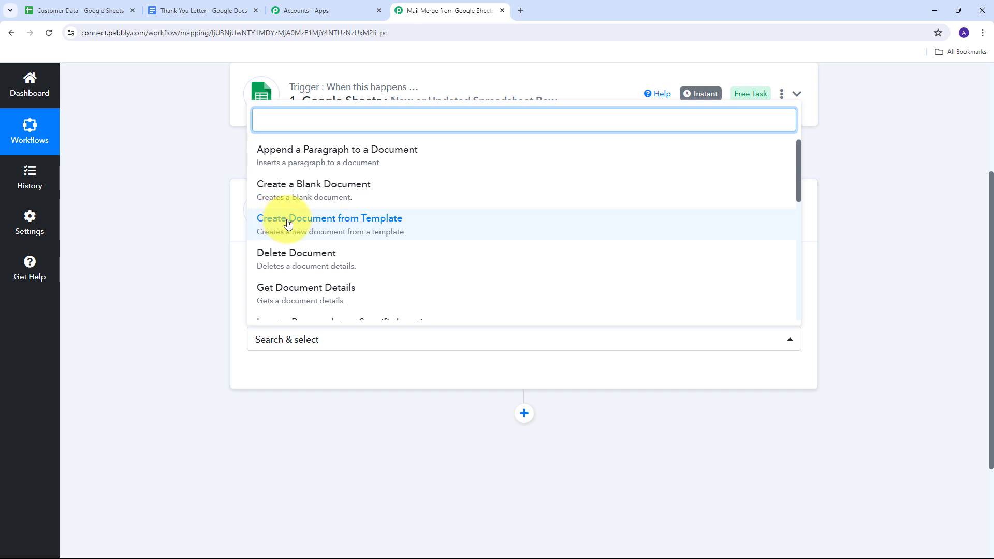
click(359, 226)
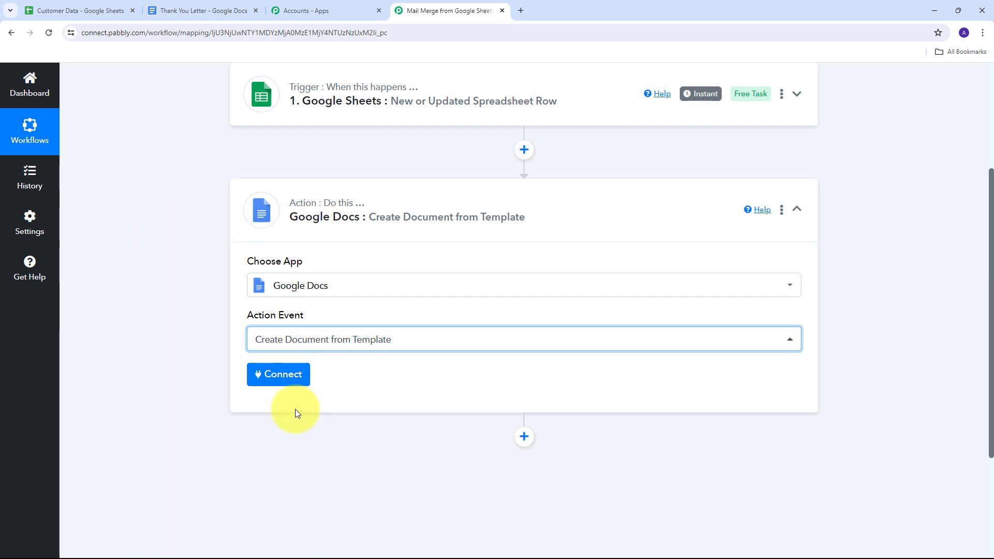
- Connect the action through a new Google Docs connection, signing in with Google and allowing Pabbly Connect access to the account
click(278, 376)
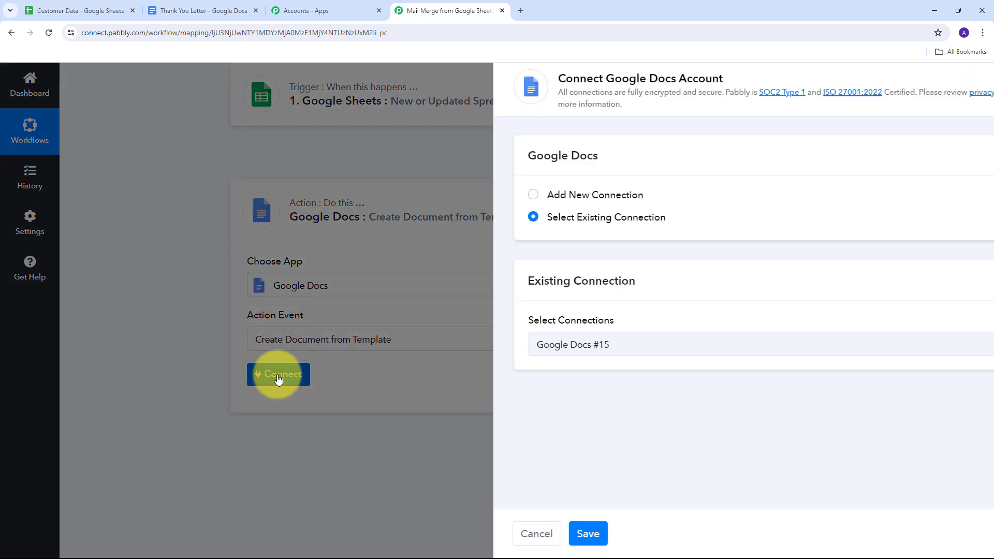
click(488, 195)
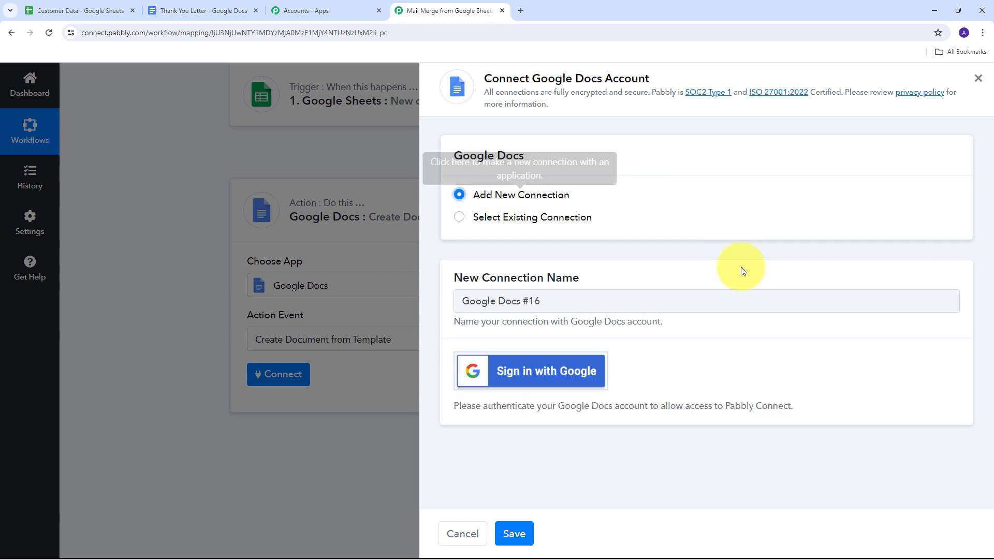
click(530, 379)
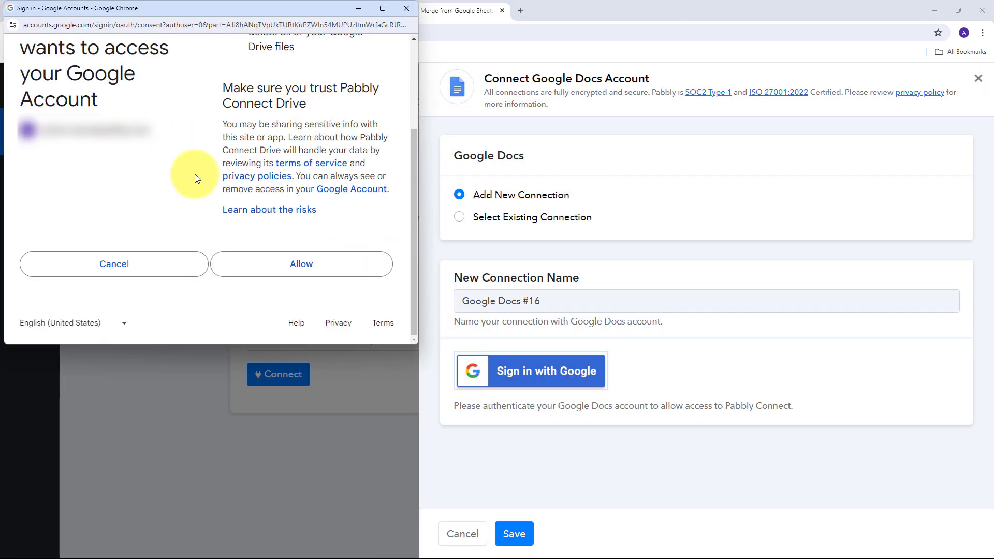
click(293, 265)
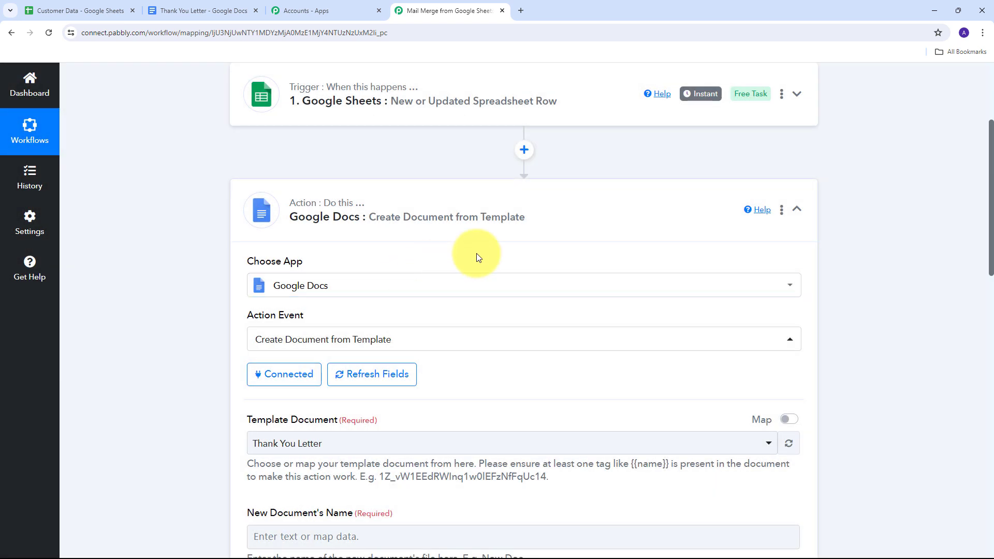
- Switch to the Thank You Letter in Google Docs and examine its double-brace placeholders and the body text
scroll(529, 238, down, 4)
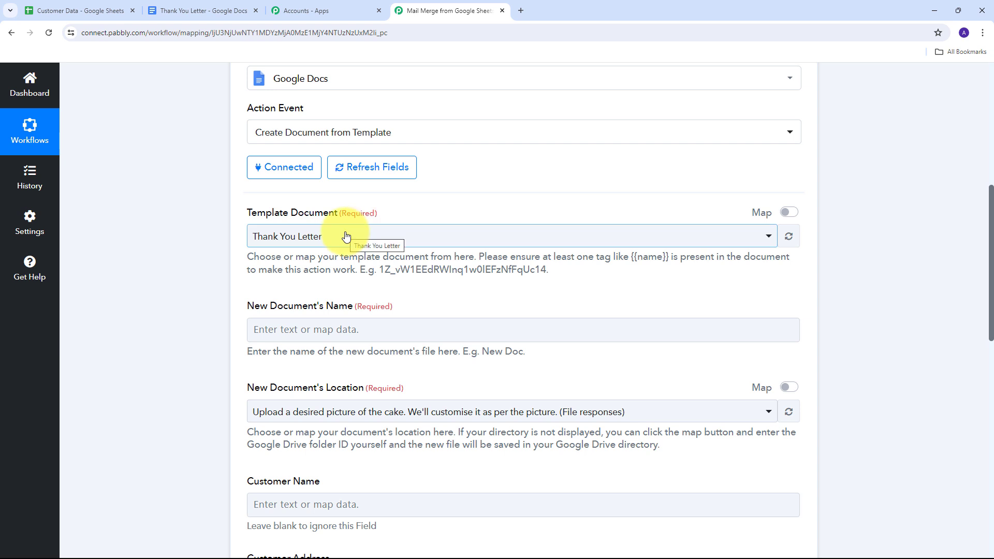
click(212, 10)
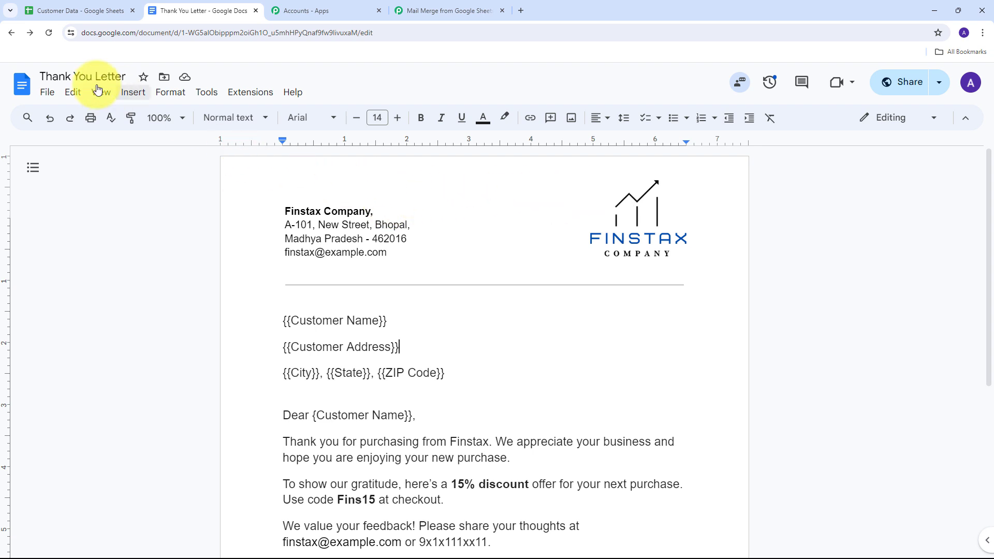
scroll(515, 224, down, 3)
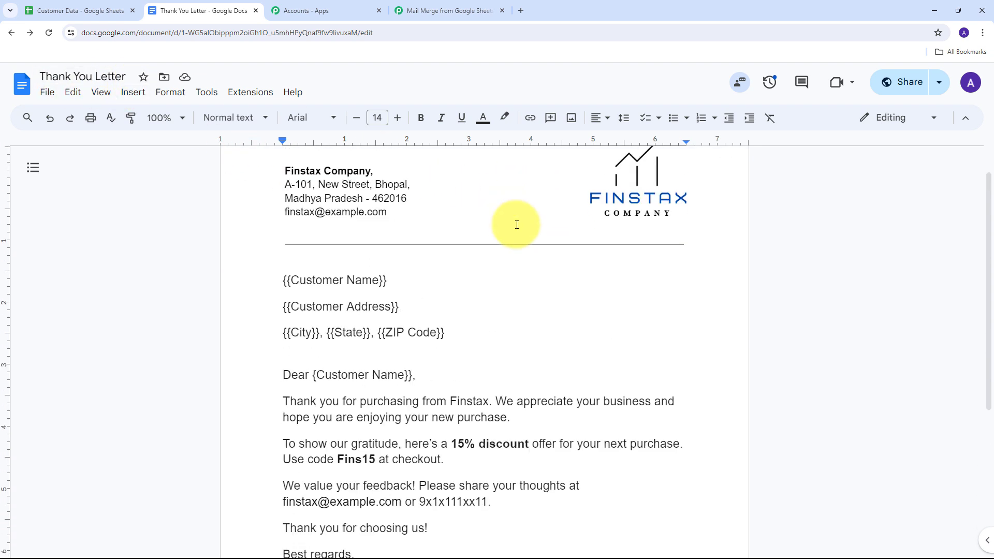
scroll(516, 225, up, 2)
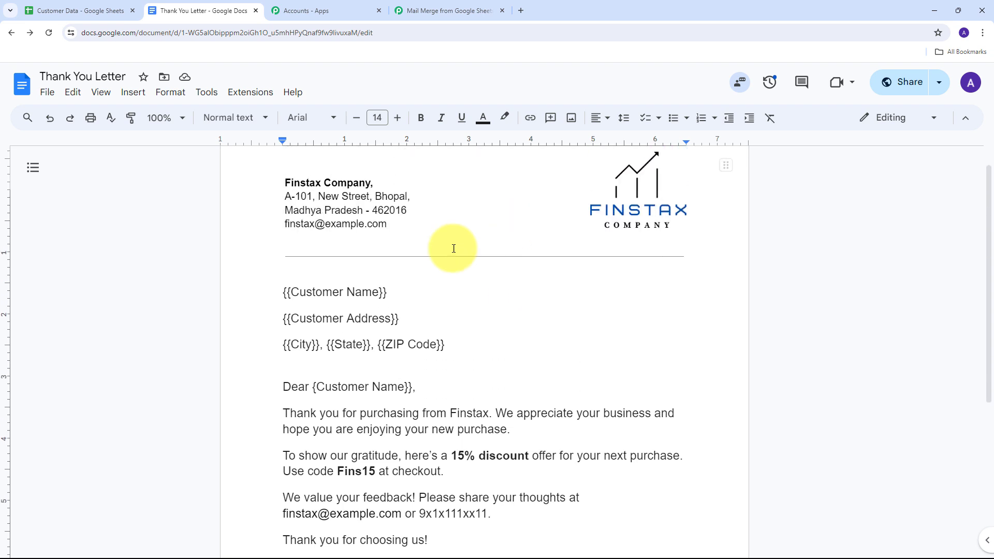
drag(275, 289, 434, 370)
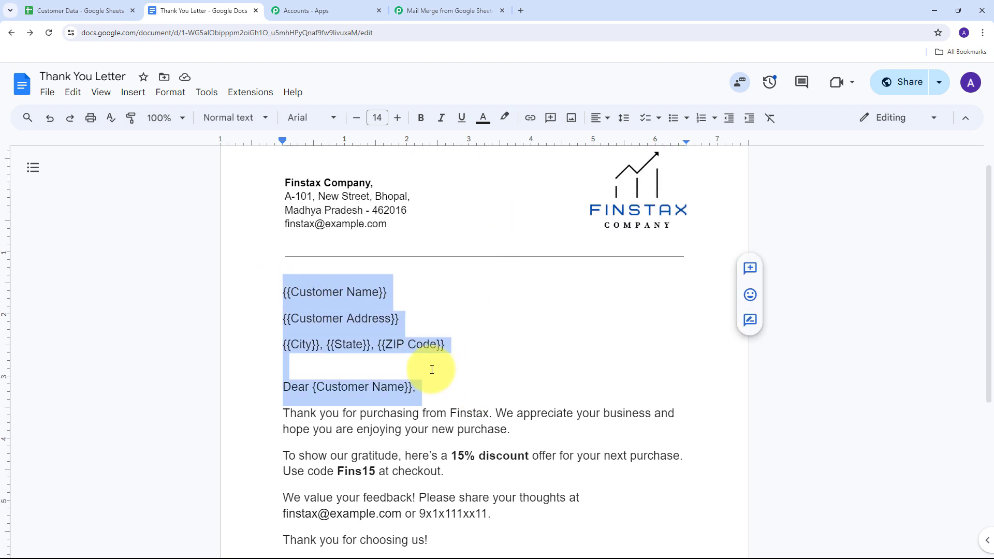
click(271, 285)
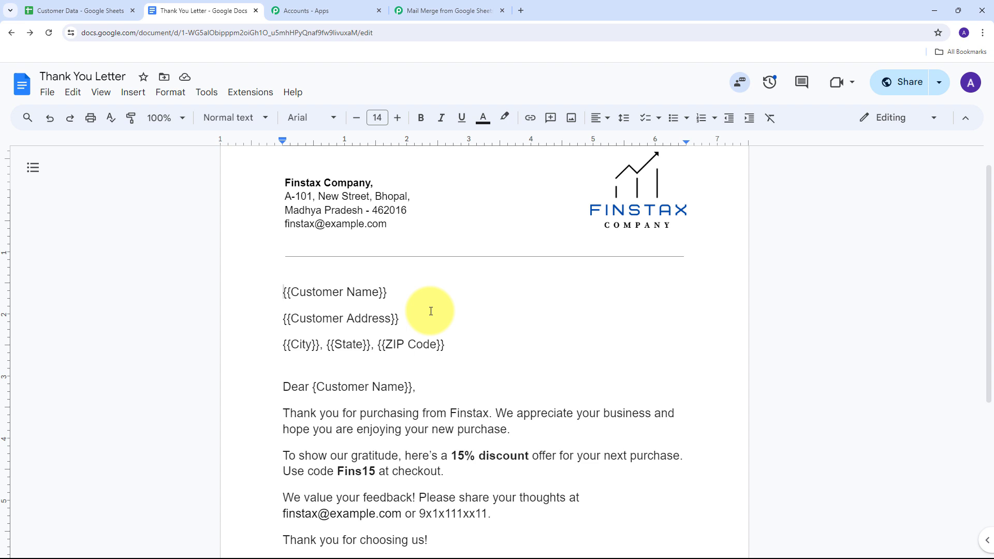
scroll(510, 337, up, 1)
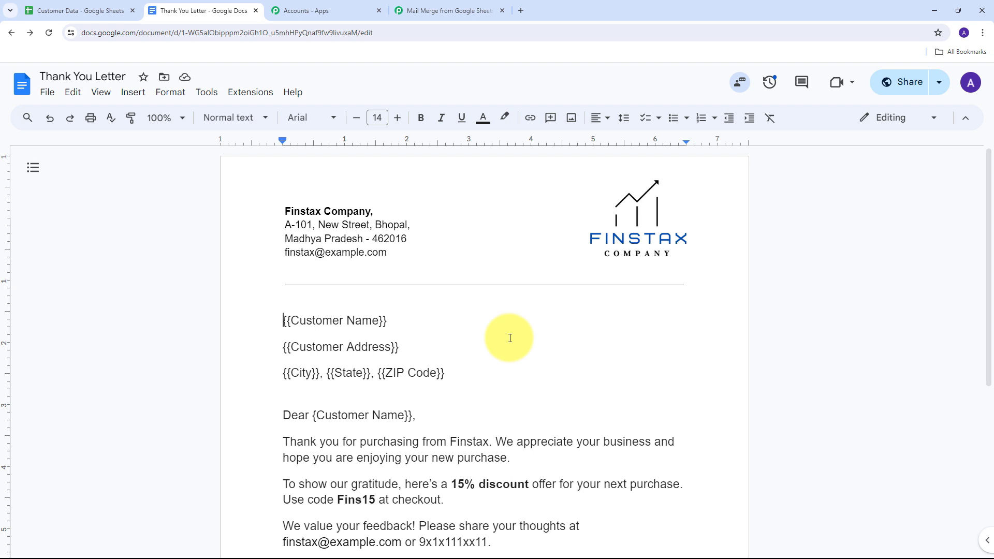
scroll(510, 338, down, 3)
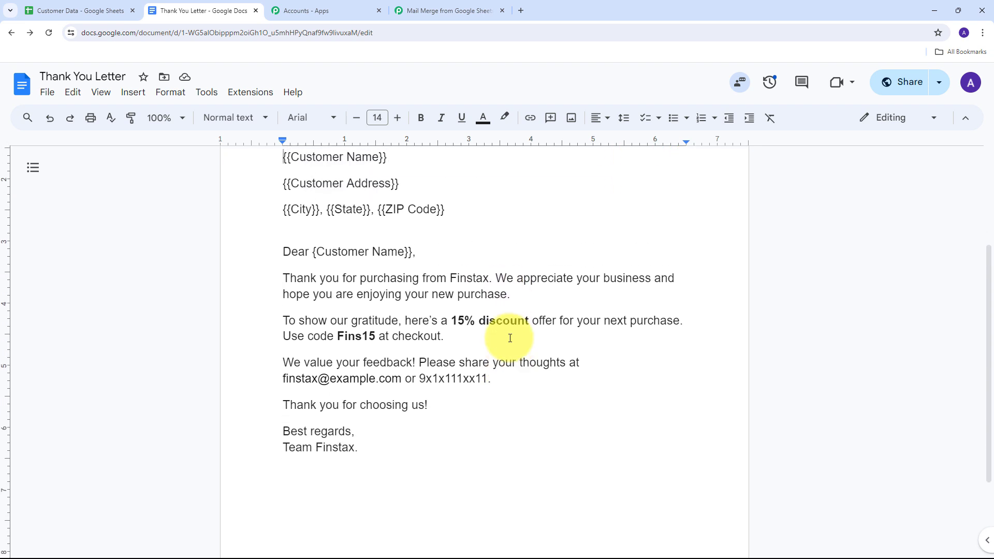
scroll(510, 338, up, 3)
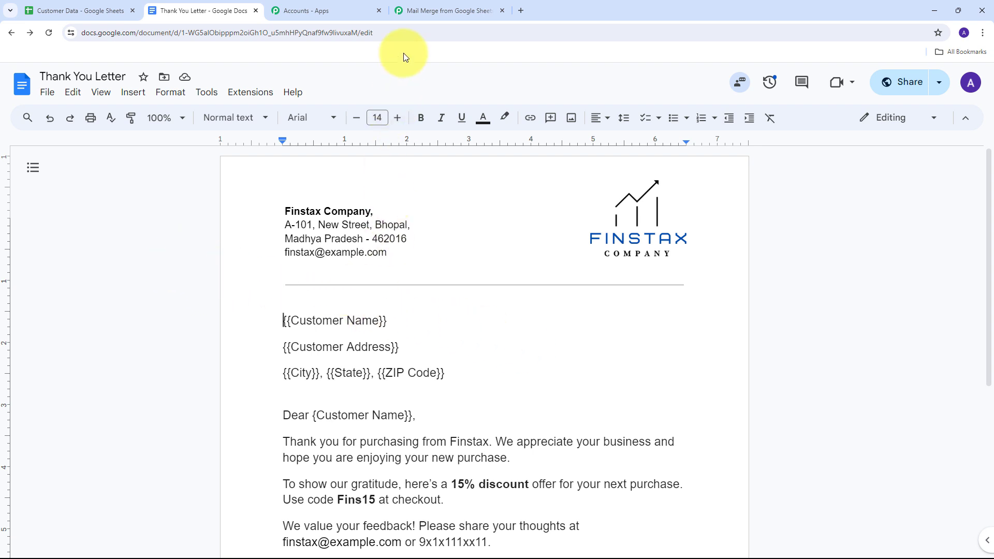
- Return to the Pabbly Connect workflow and select Thank You Letter as the template document
click(434, 9)
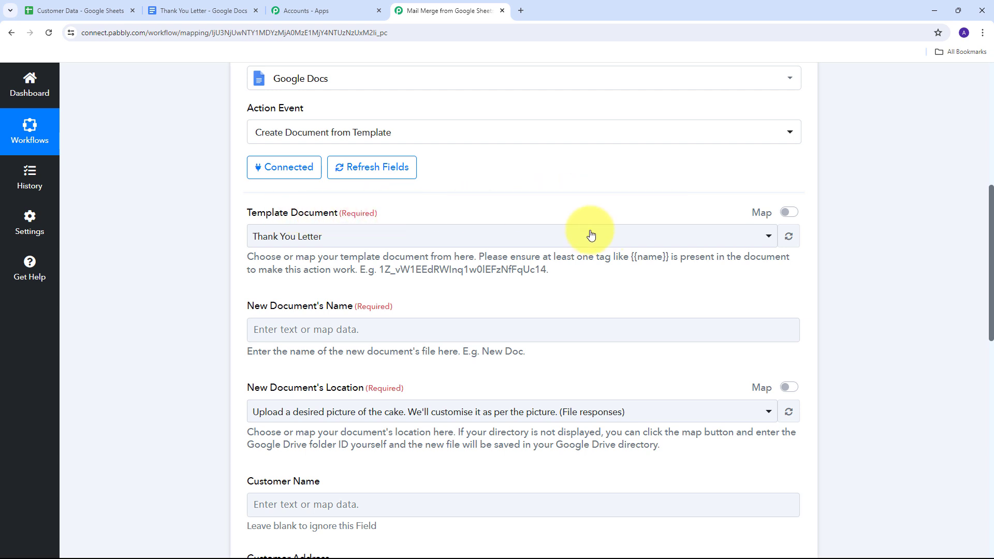
click(515, 237)
scroll(456, 346, down, 3)
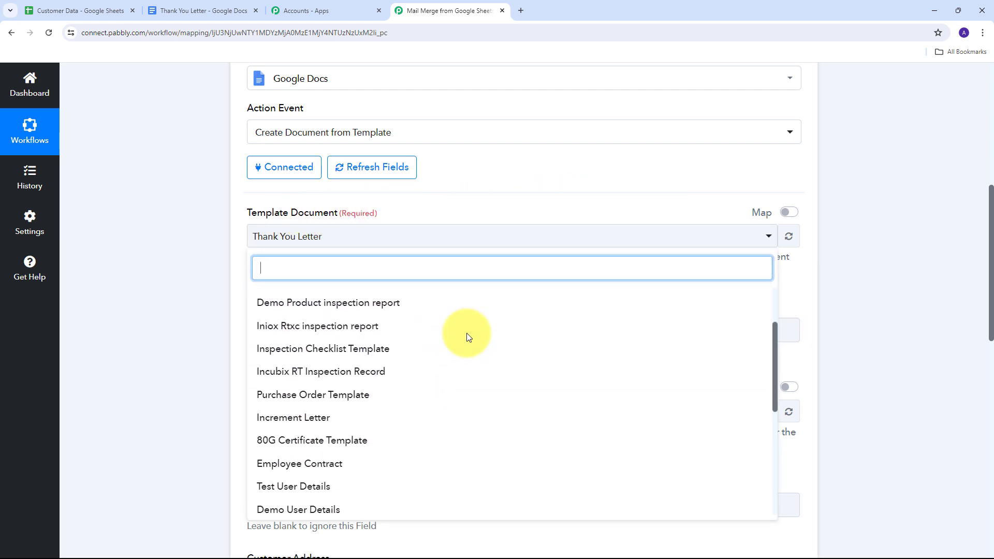
scroll(466, 355, up, 3)
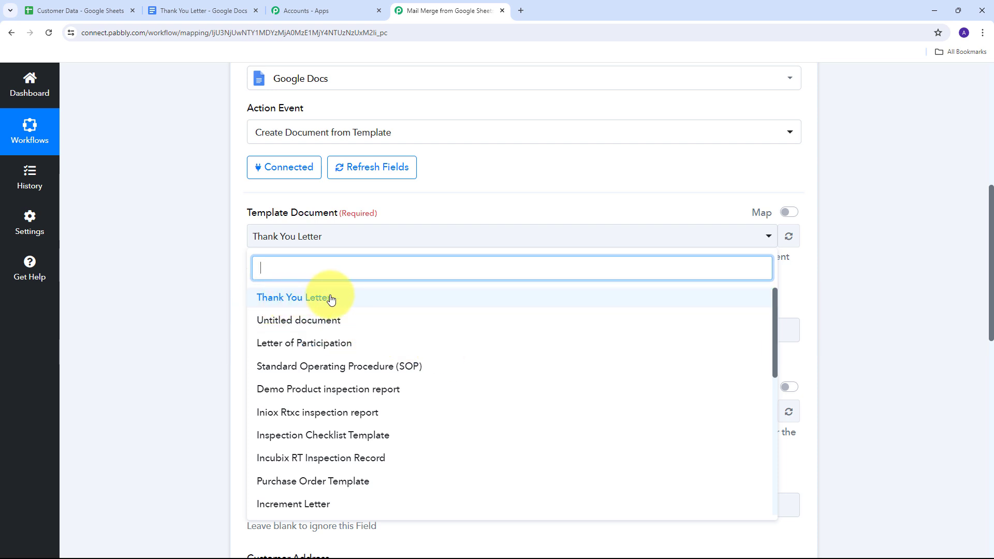
click(305, 299)
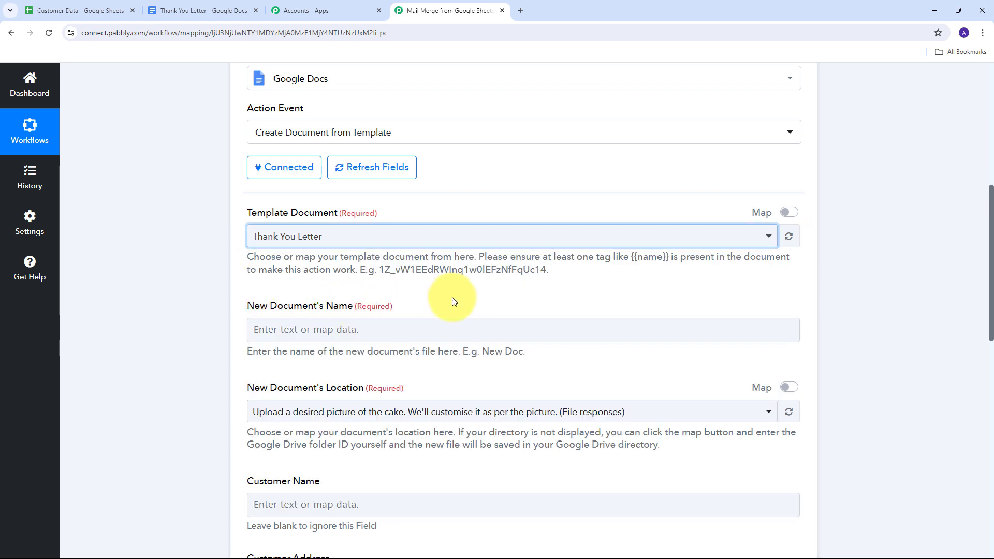
- Set the new document's name to the mapped Customer Name from the Google Sheets step followed by "Thank You letter"
scroll(454, 282, down, 1)
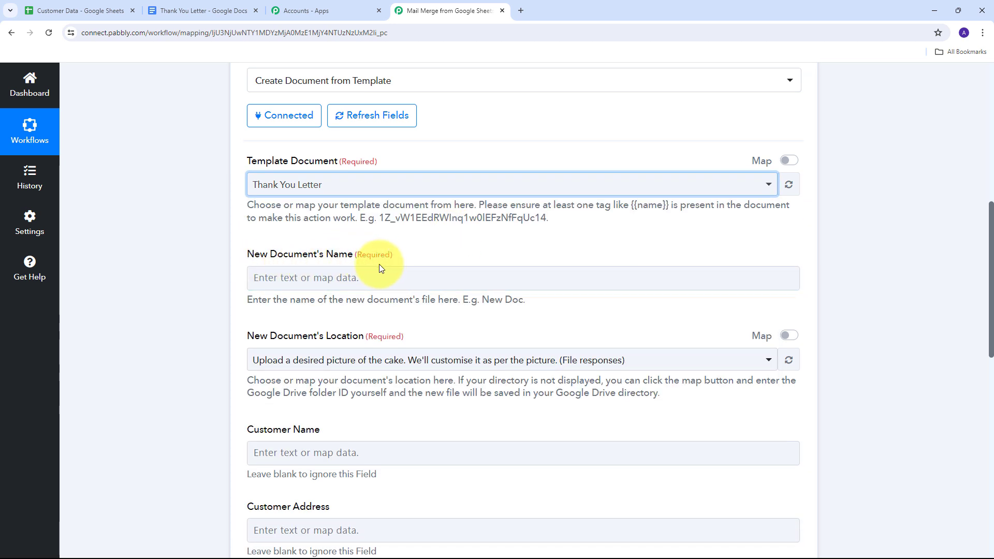
click(309, 280)
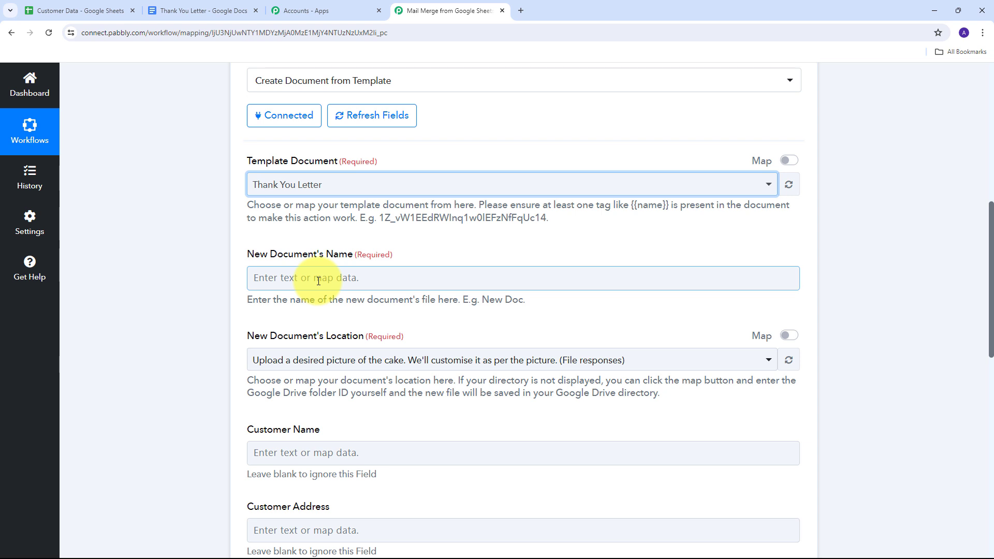
click(250, 256)
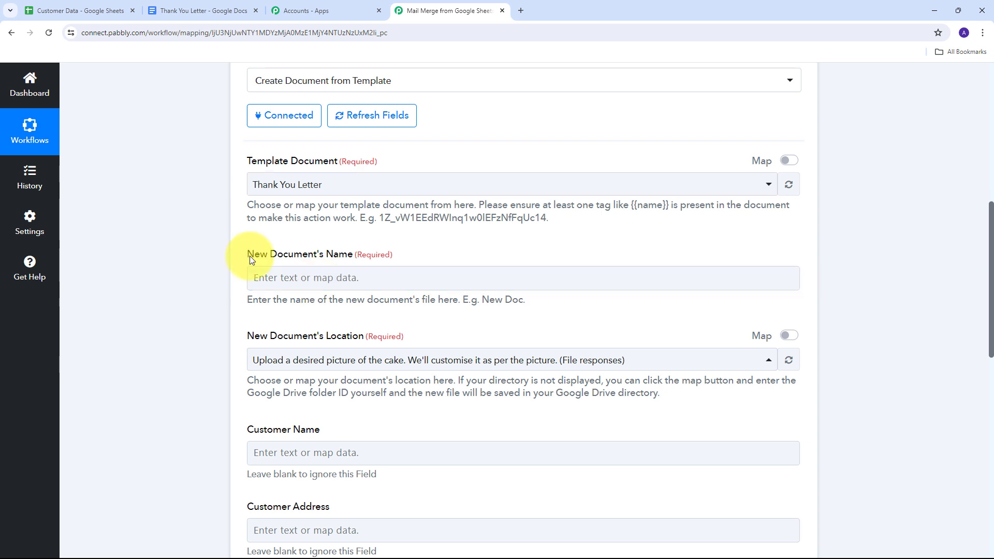
click(288, 277)
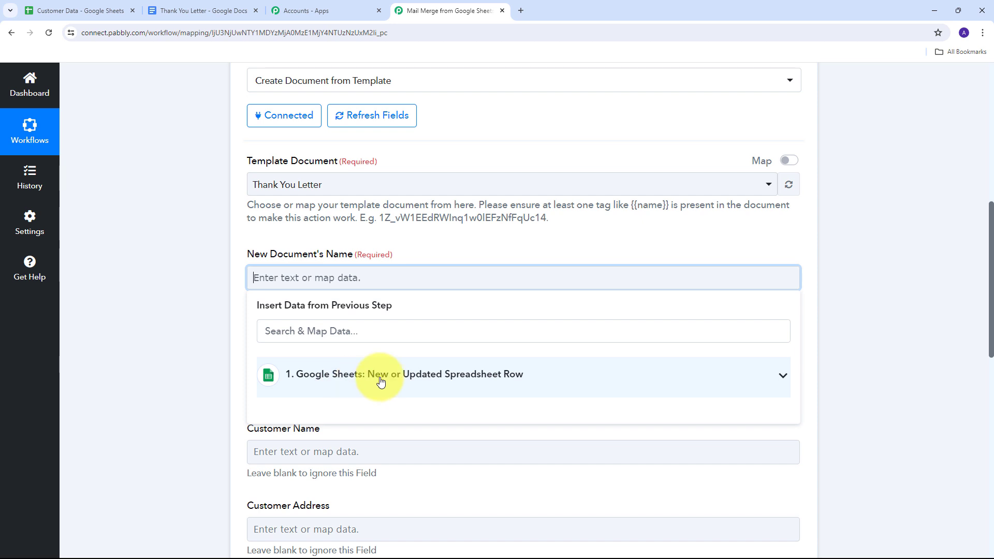
click(572, 385)
scroll(424, 347, down, 5)
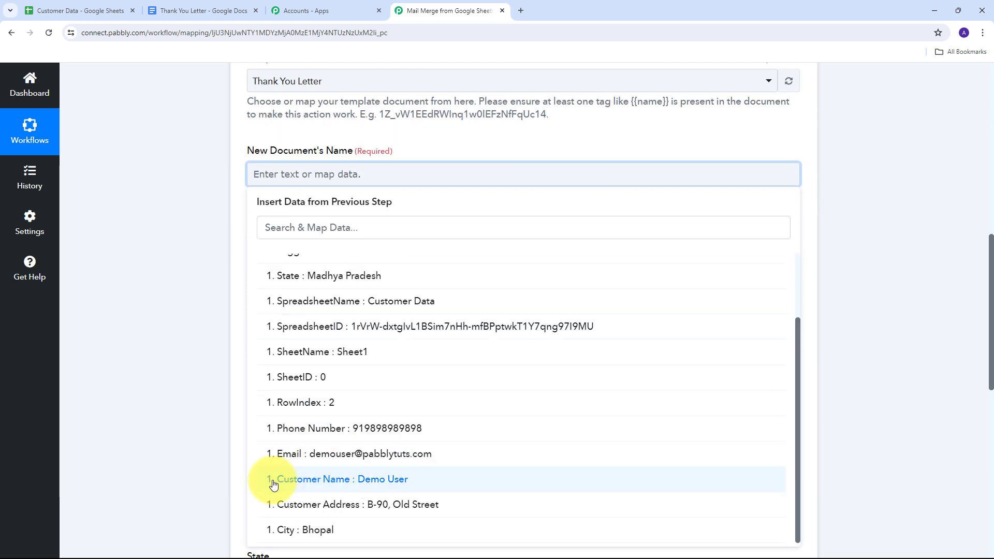
click(397, 481)
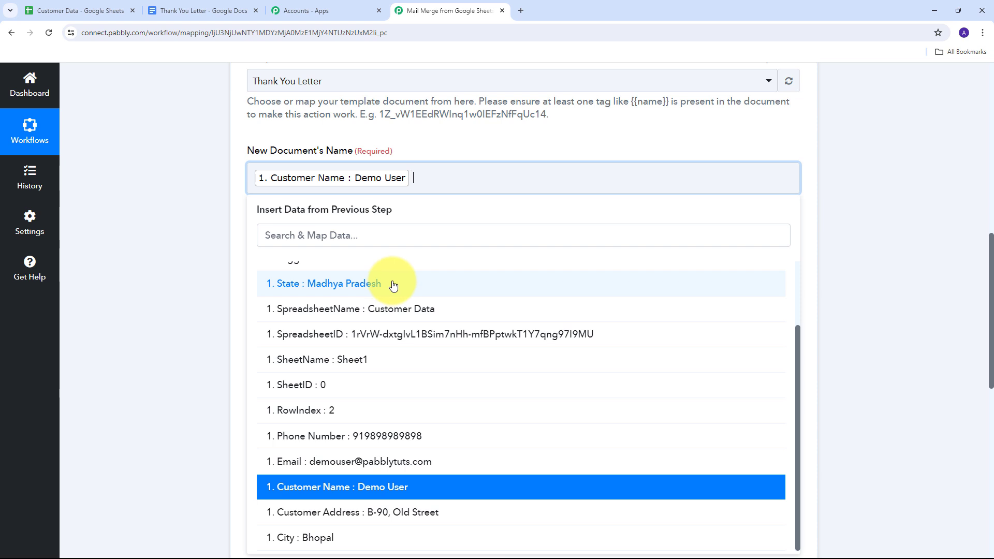
text(Thank You letter)
click(210, 216)
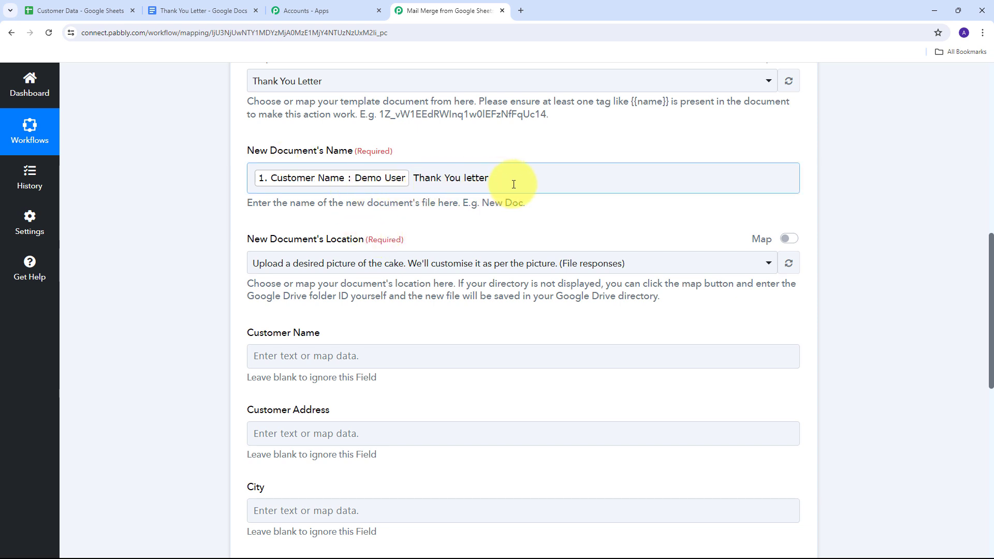
- Set the new document's location to the Thank You Letter folder
scroll(402, 181, down, 1)
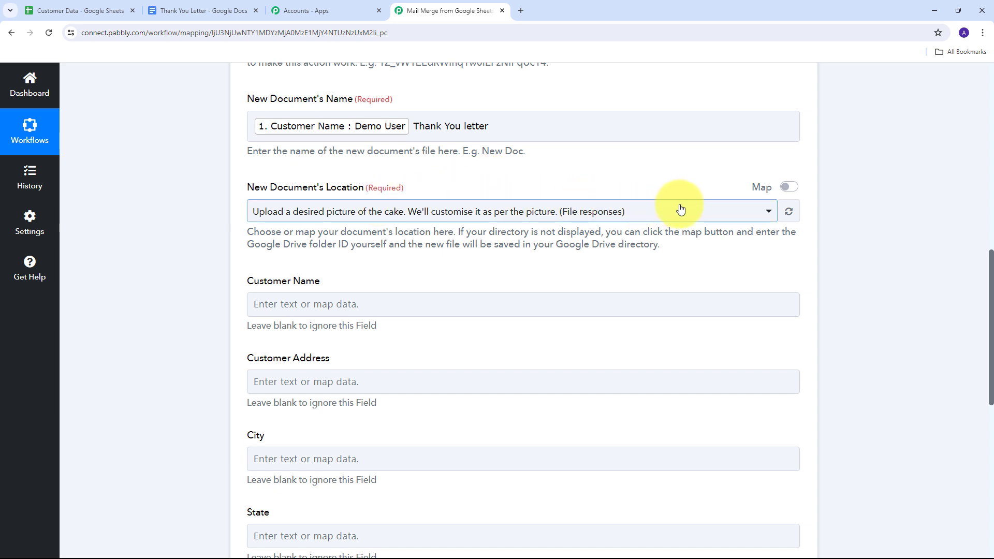
click(640, 221)
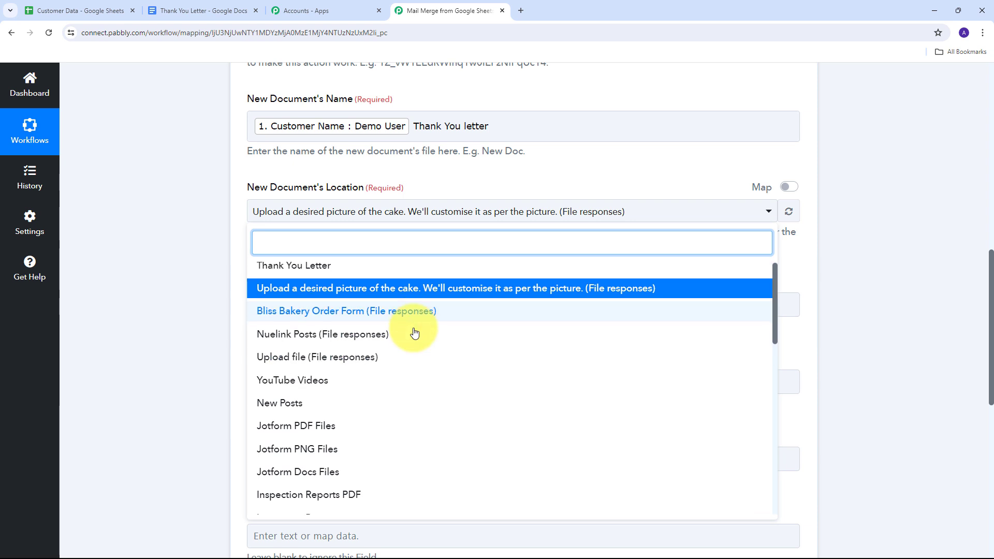
scroll(414, 332, down, 2)
scroll(414, 332, down, 2)
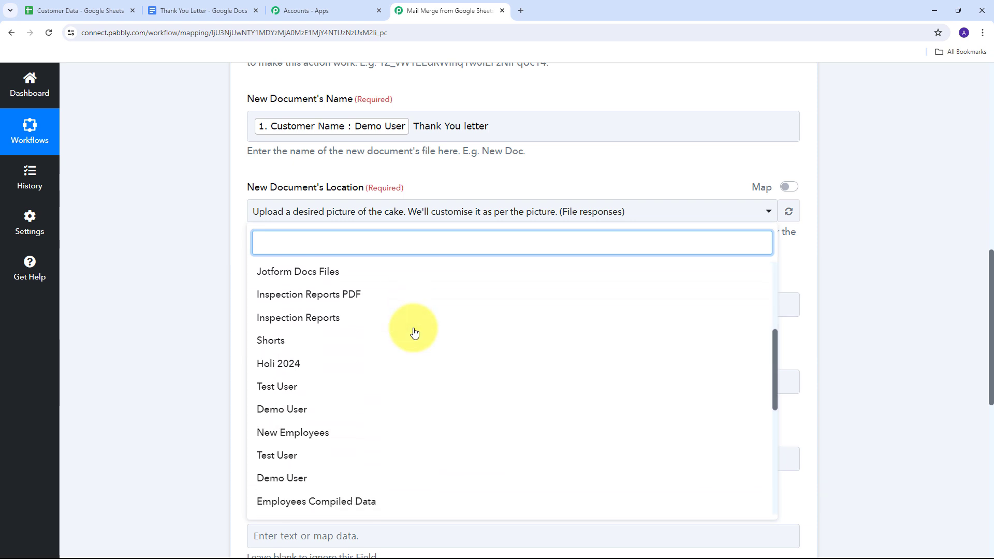
scroll(414, 332, up, 4)
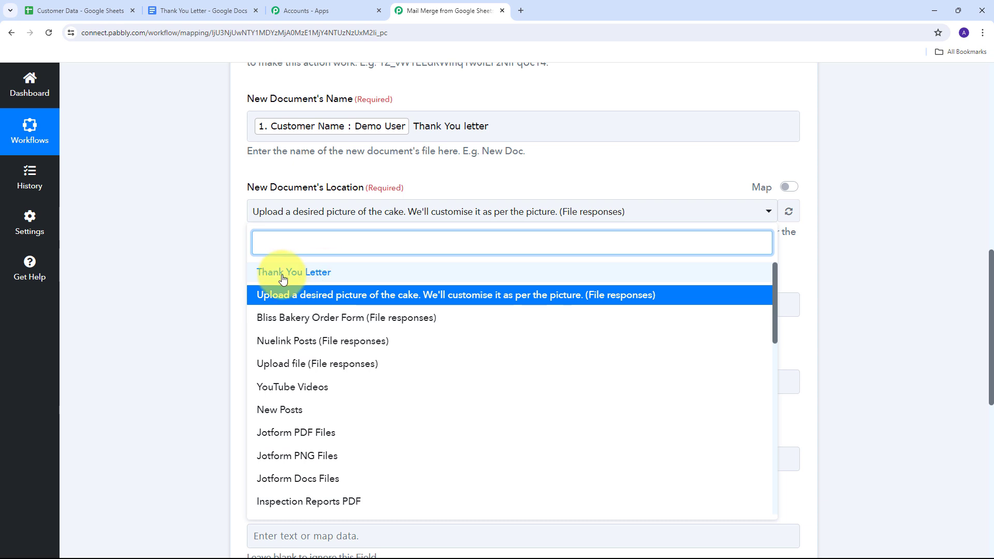
click(313, 275)
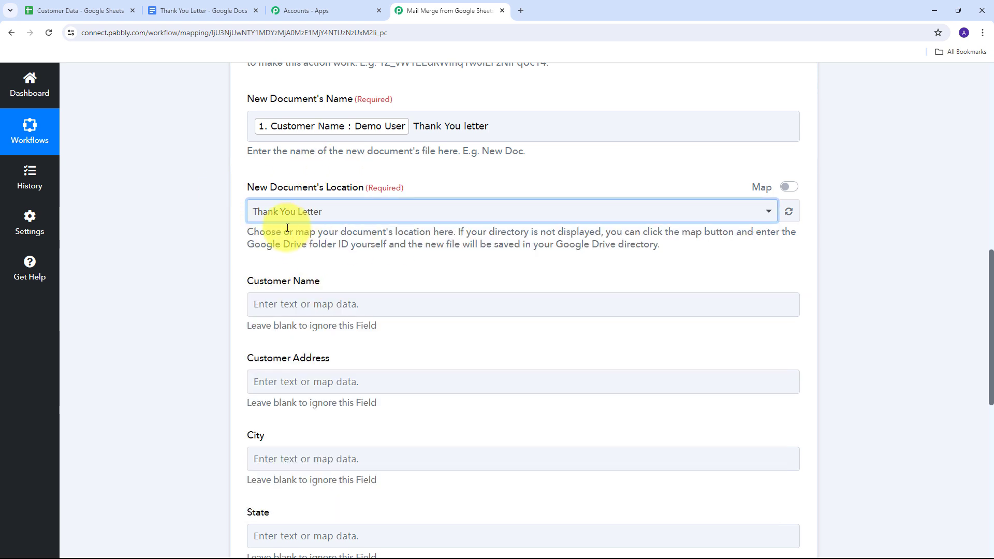
- Map the template's Customer Name field to the Customer Name value from the Google Sheets step
scroll(388, 238, down, 5)
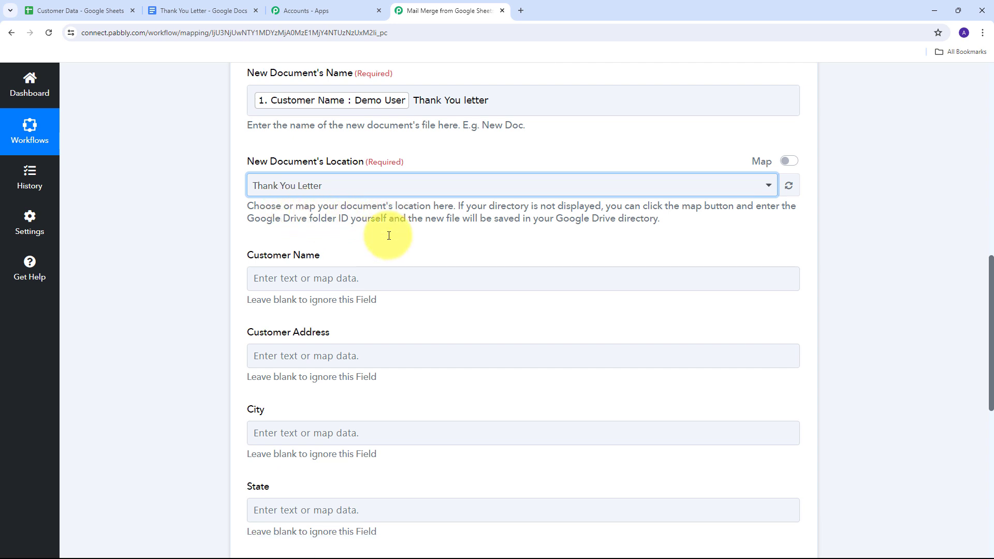
scroll(383, 328, up, 3)
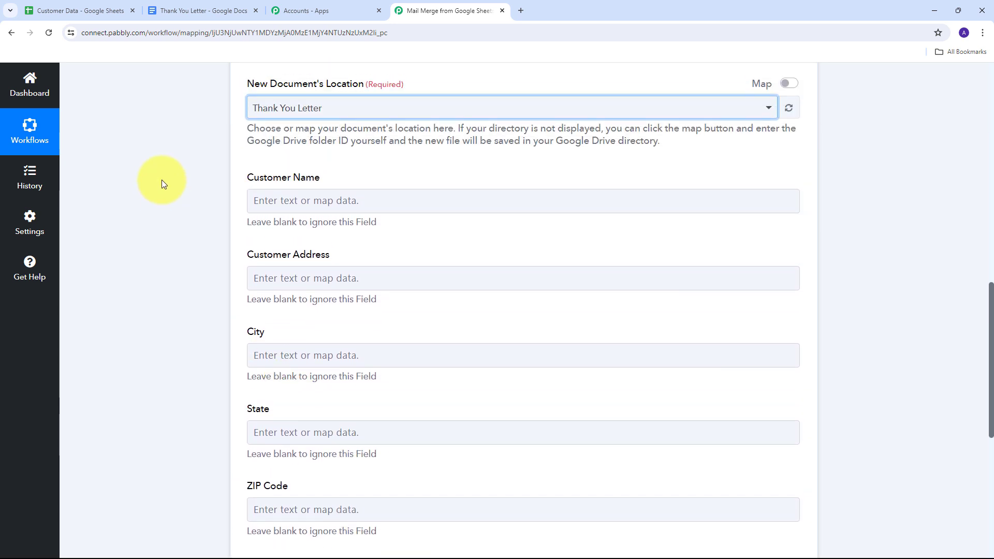
scroll(464, 342, down, 1)
click(411, 293)
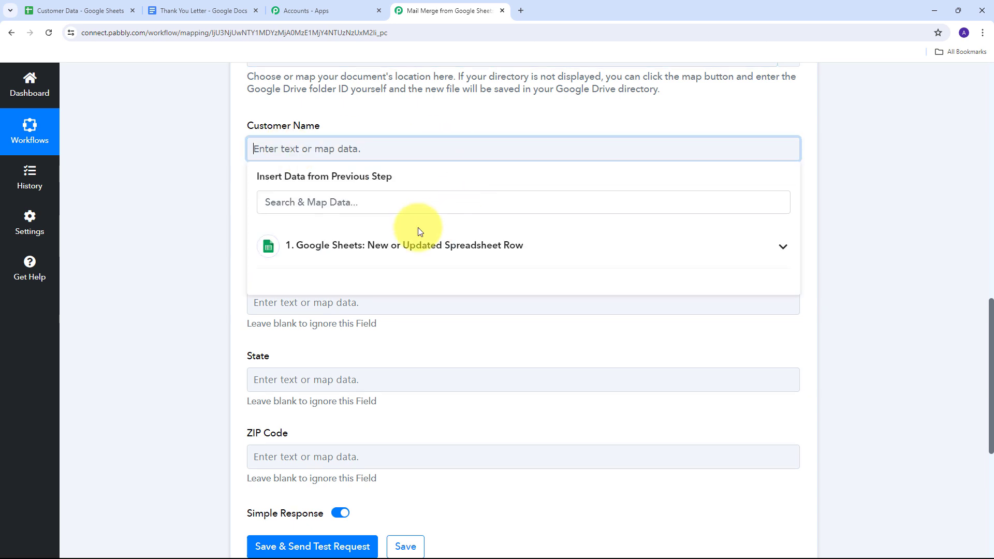
click(482, 248)
scroll(468, 465, down, 2)
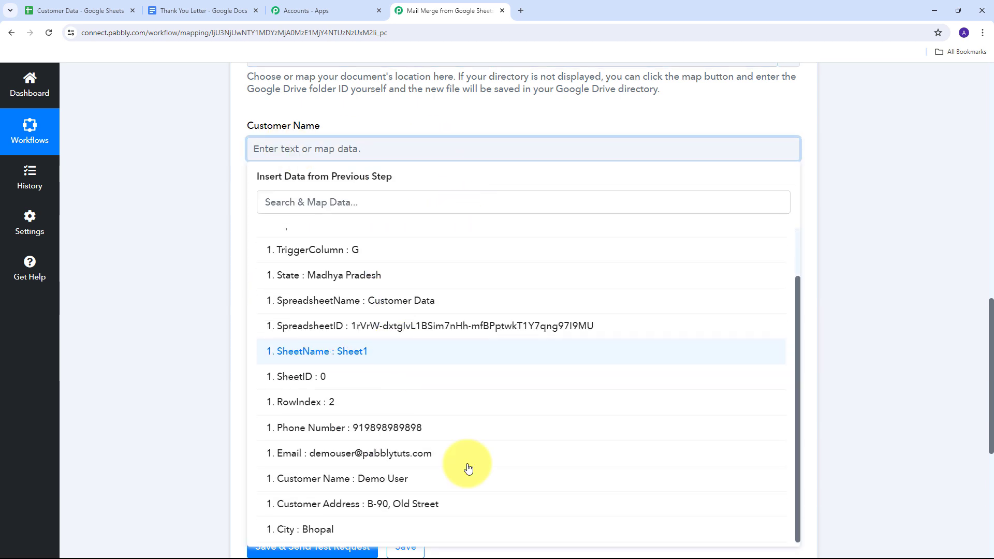
click(381, 479)
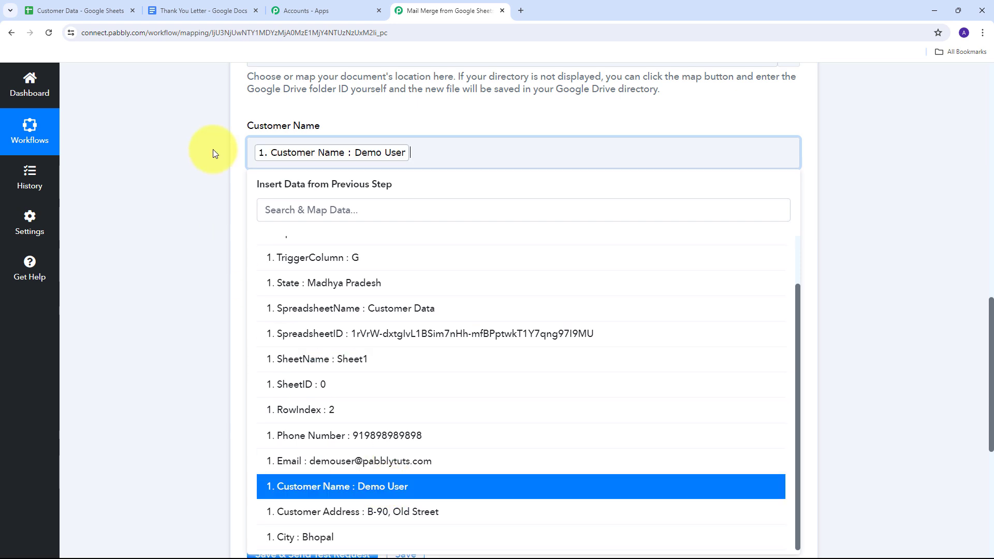
click(212, 149)
- Map the template's Customer Address field to the Customer Address value from the Google Sheets step
scroll(213, 149, down, 1)
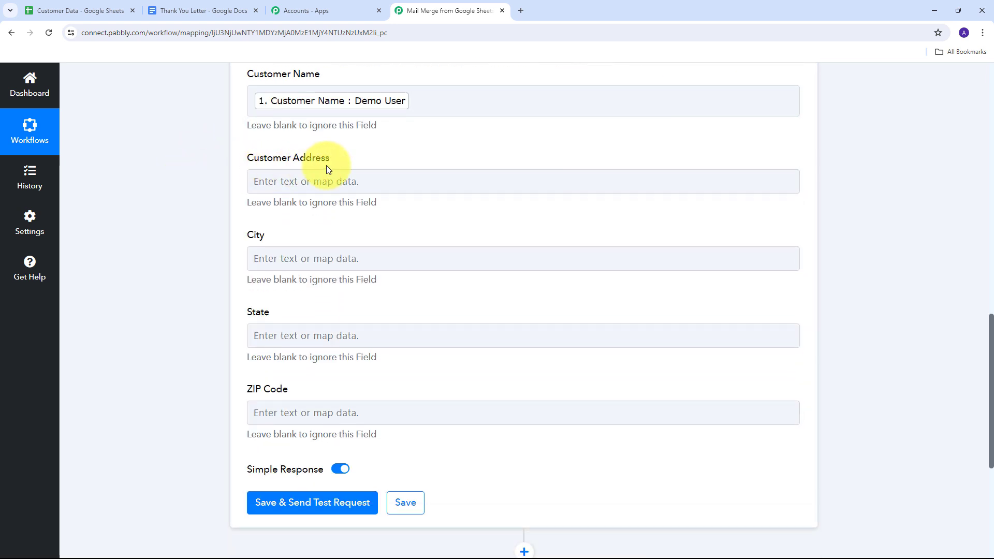
click(386, 184)
click(288, 185)
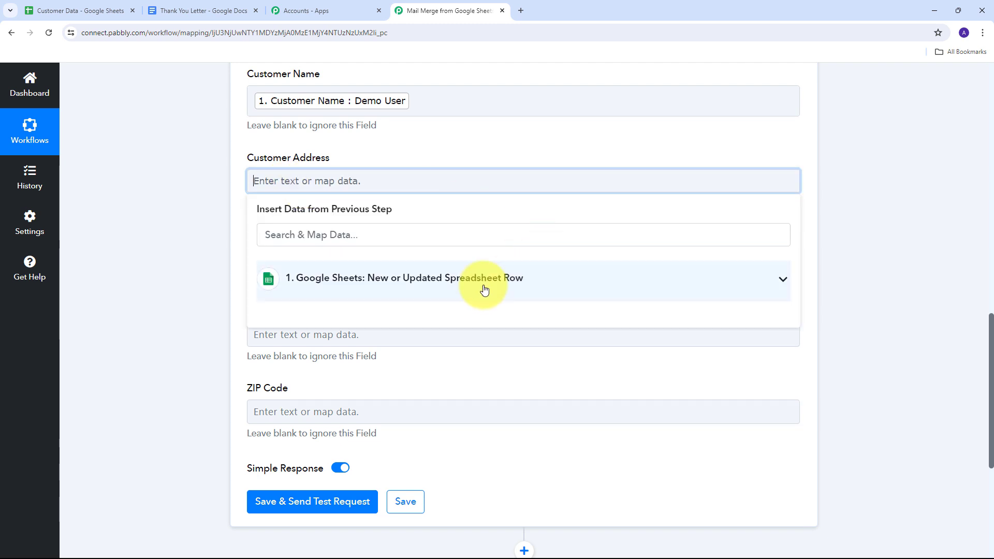
click(401, 285)
scroll(387, 386, down, 2)
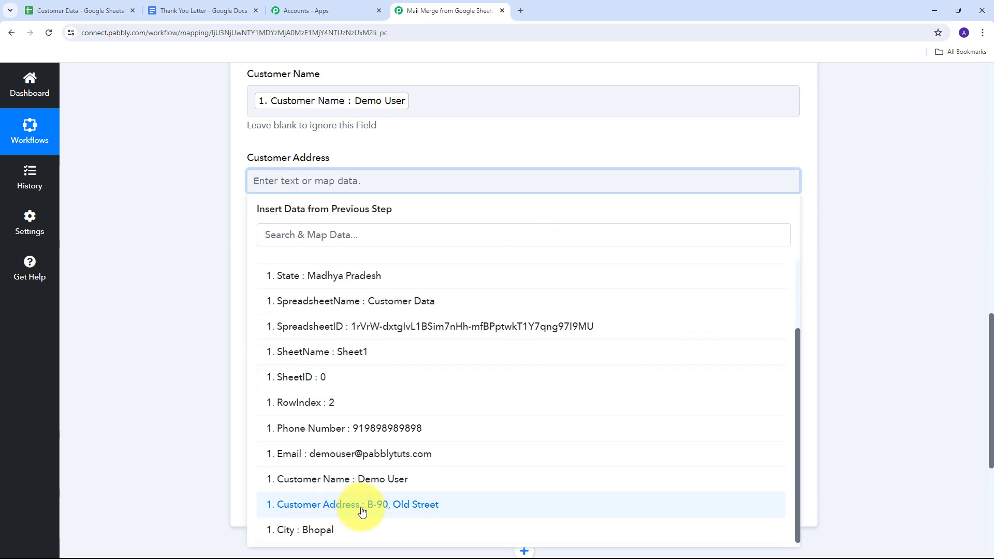
click(400, 511)
click(206, 299)
- Map the template's City field to the City value from the Google Sheets step
scroll(343, 223, down, 1)
click(343, 223)
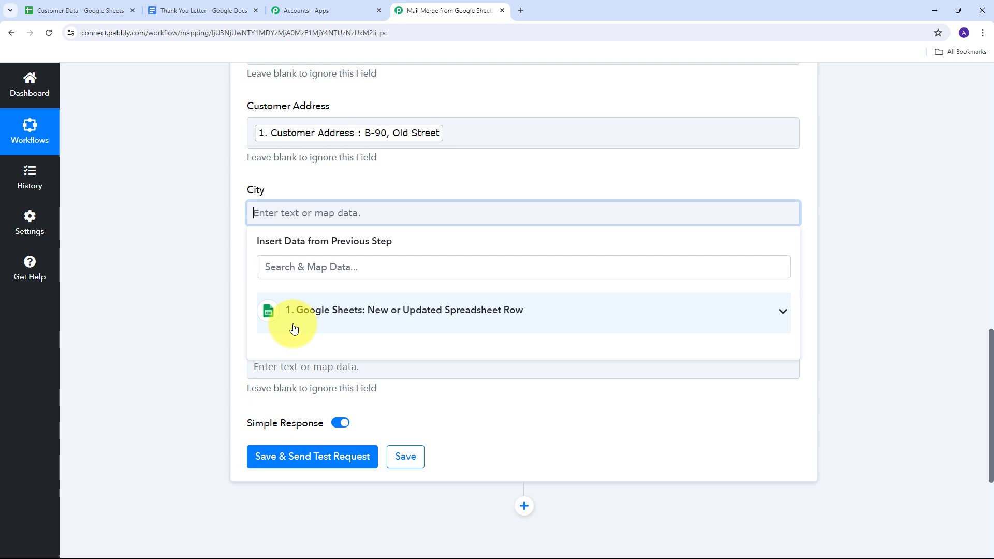
click(362, 316)
scroll(386, 420, down, 3)
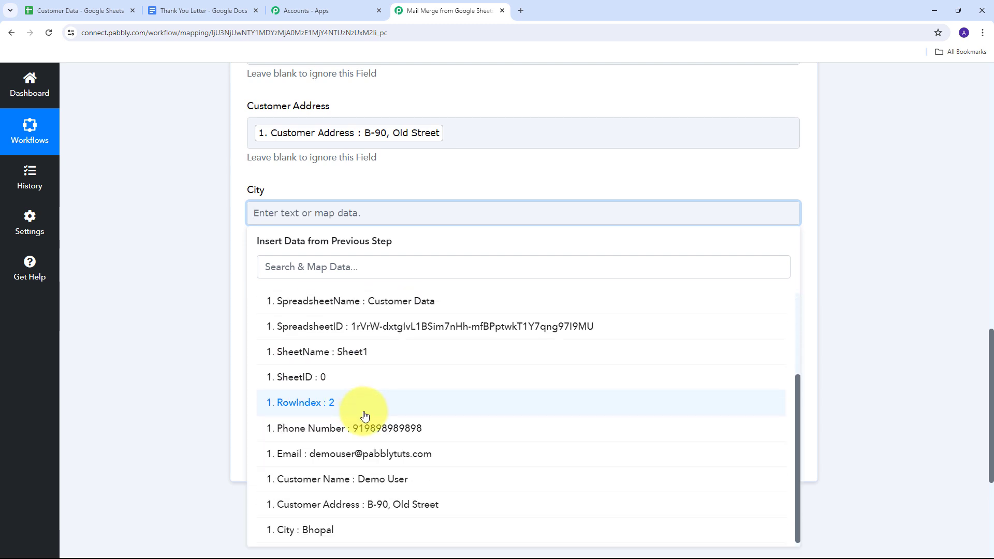
click(323, 530)
click(217, 163)
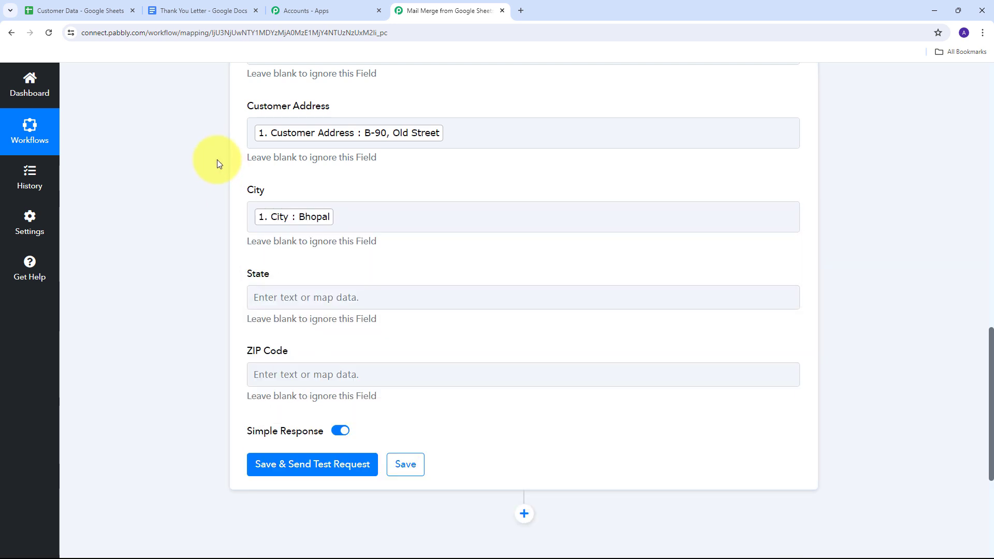
- Map the template's State field to the State value from the Google Sheets step
scroll(322, 227, down, 2)
click(265, 195)
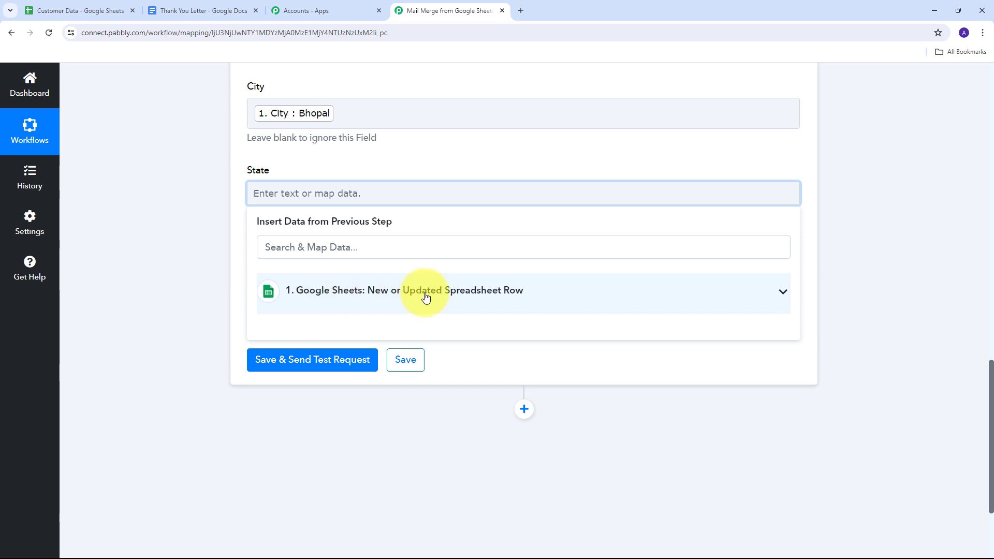
click(409, 291)
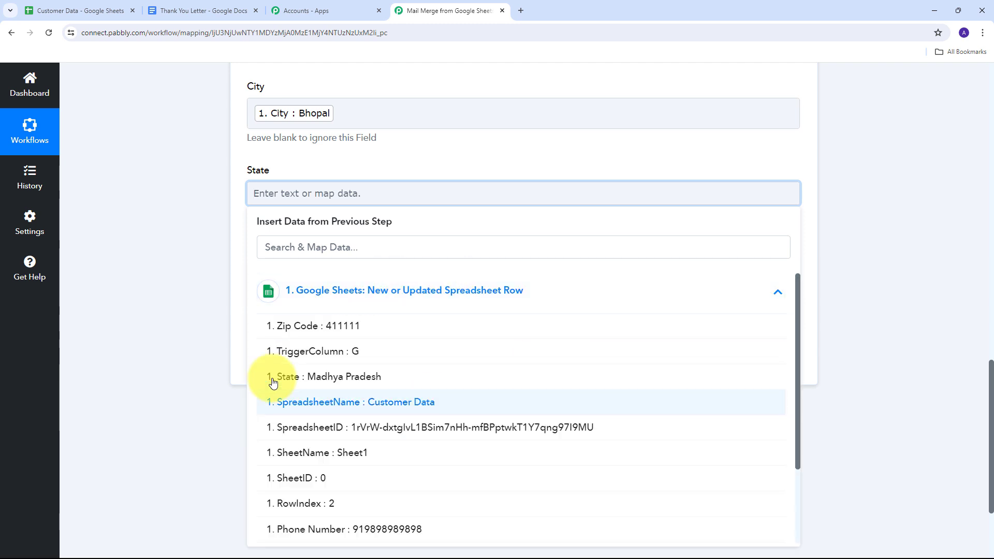
click(347, 381)
click(186, 278)
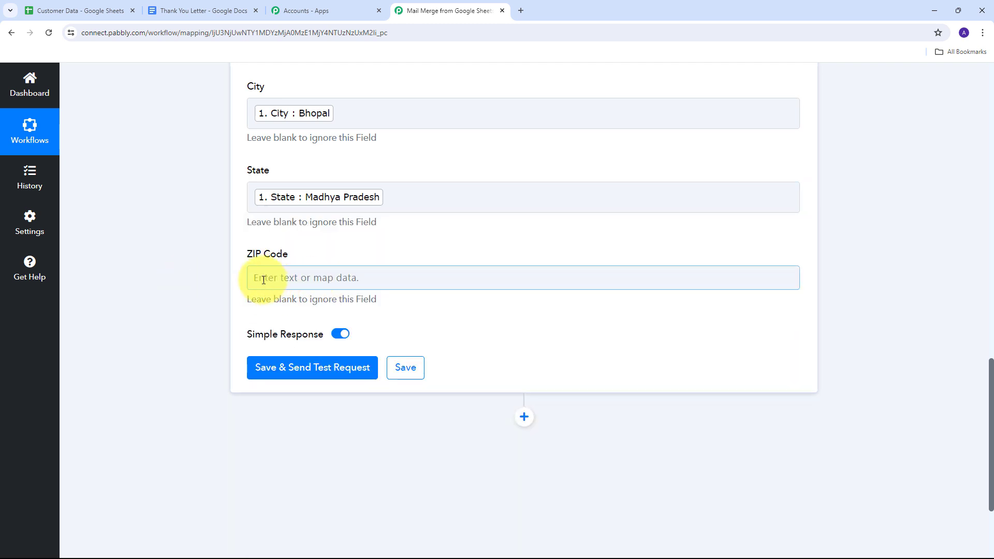
- Map the template's ZIP Code field to the Zip Code value from the Google Sheets step
click(272, 278)
click(323, 375)
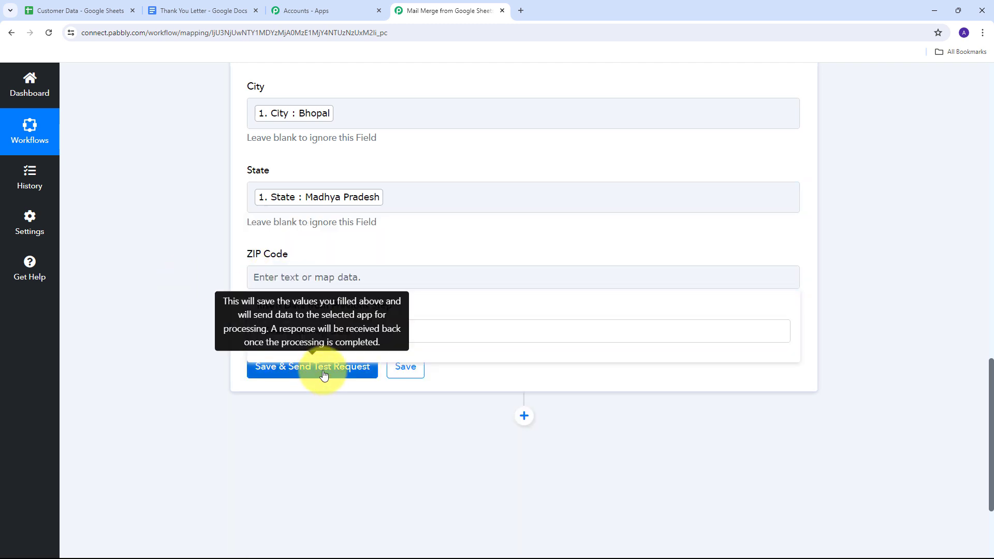
click(295, 278)
- Check the mapped fields, then save the Google Docs action with a test request and review the response it returns
scroll(301, 297, up, 6)
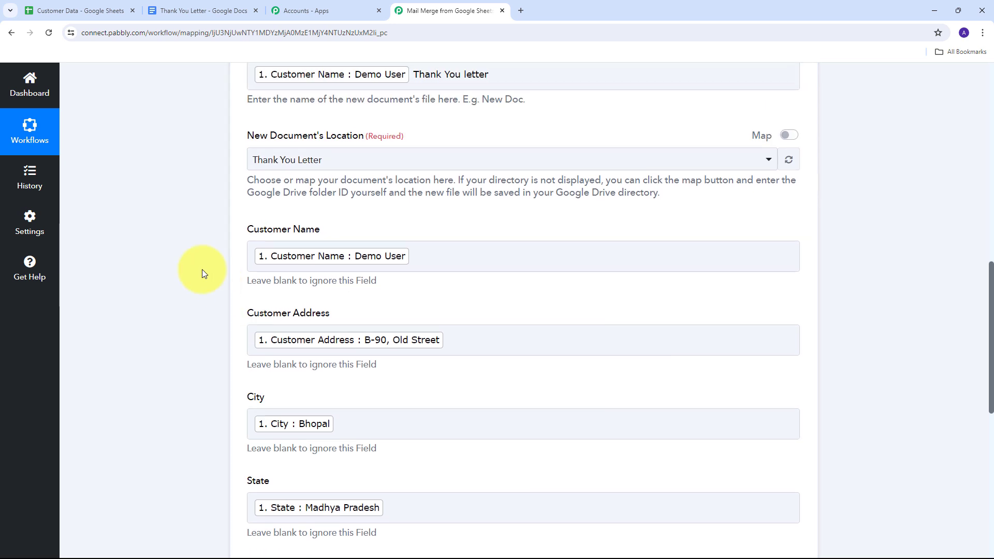
scroll(202, 269, down, 3)
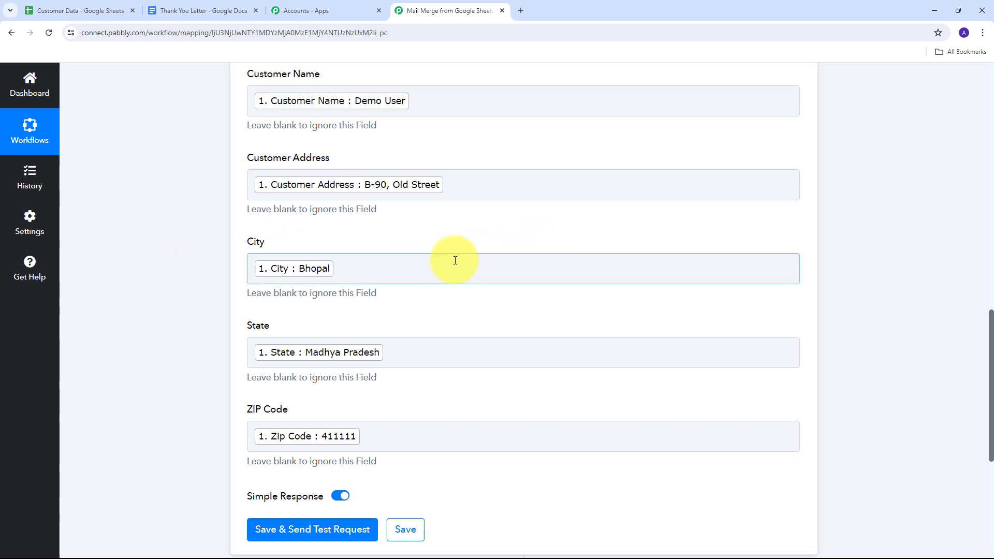
scroll(279, 204, down, 5)
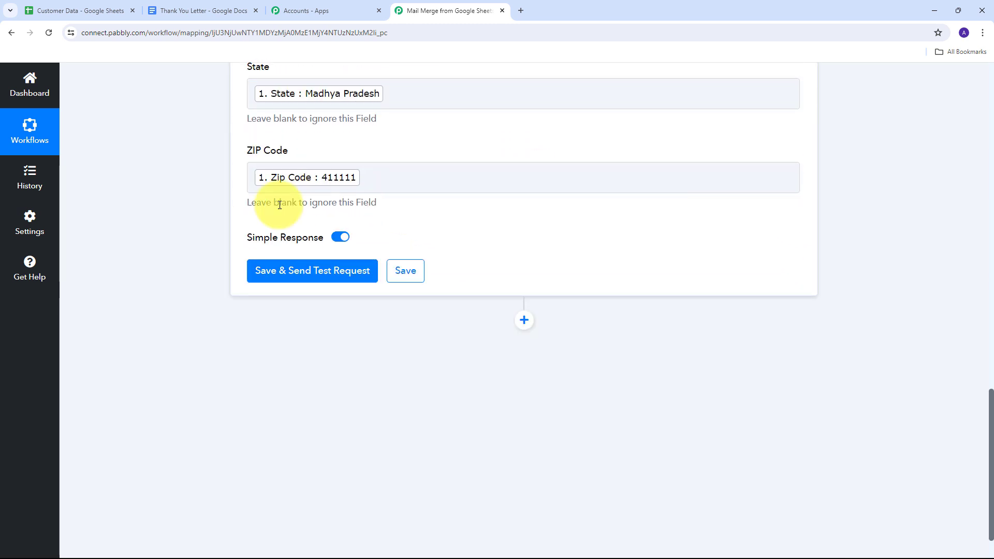
click(314, 273)
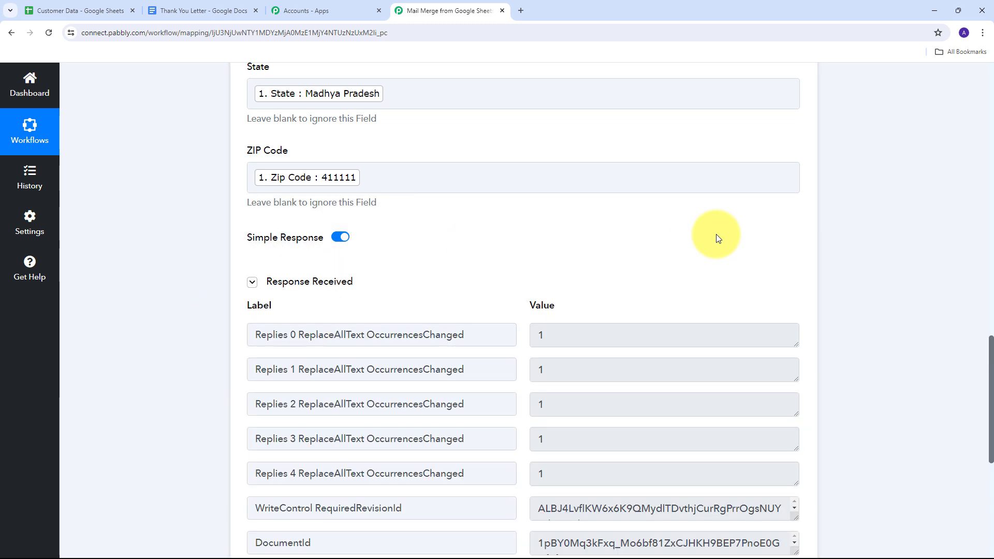
scroll(716, 234, down, 3)
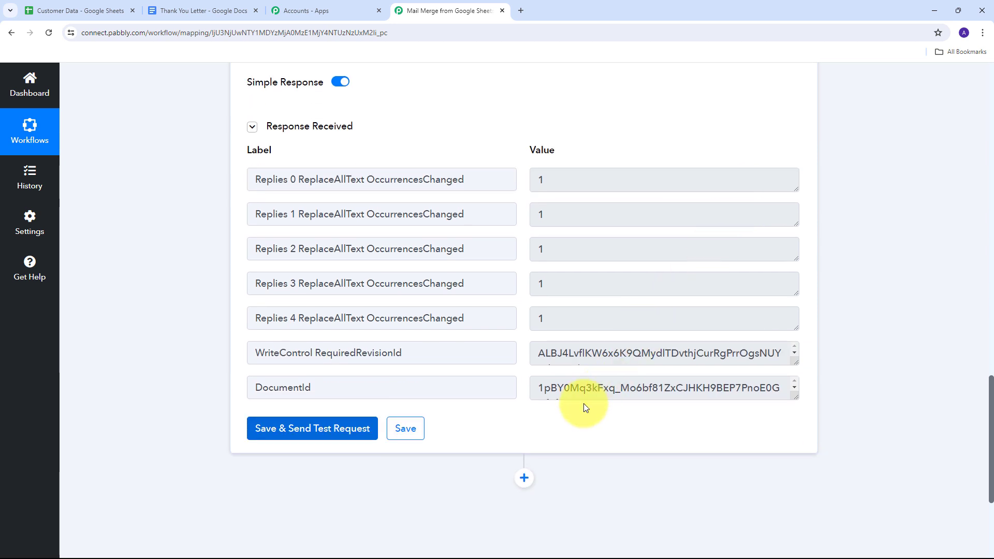
scroll(583, 391, down, 1)
scroll(583, 390, up, 1)
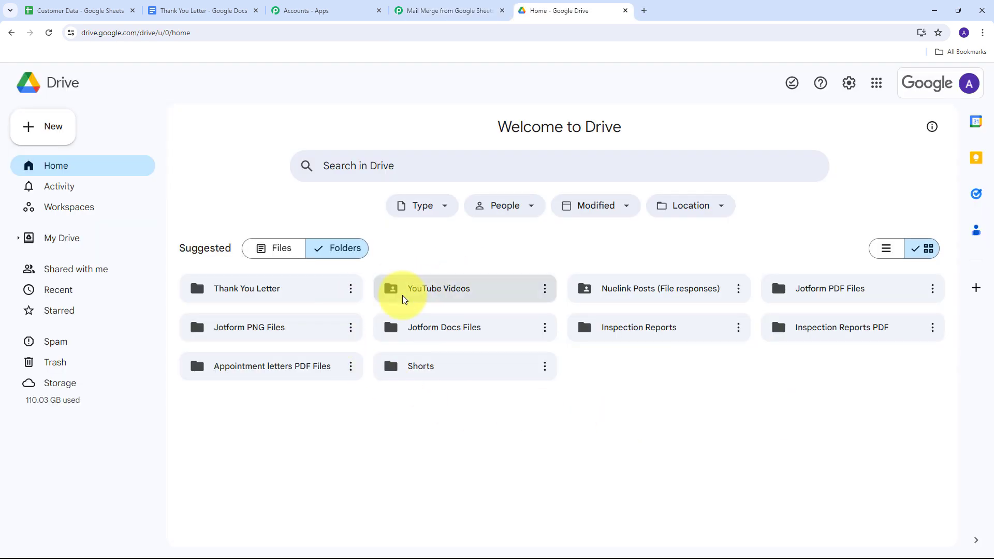
- Open the newly created letter from the Thank You Letter folder in Google Drive and check its merged customer details and body text
double_click(252, 293)
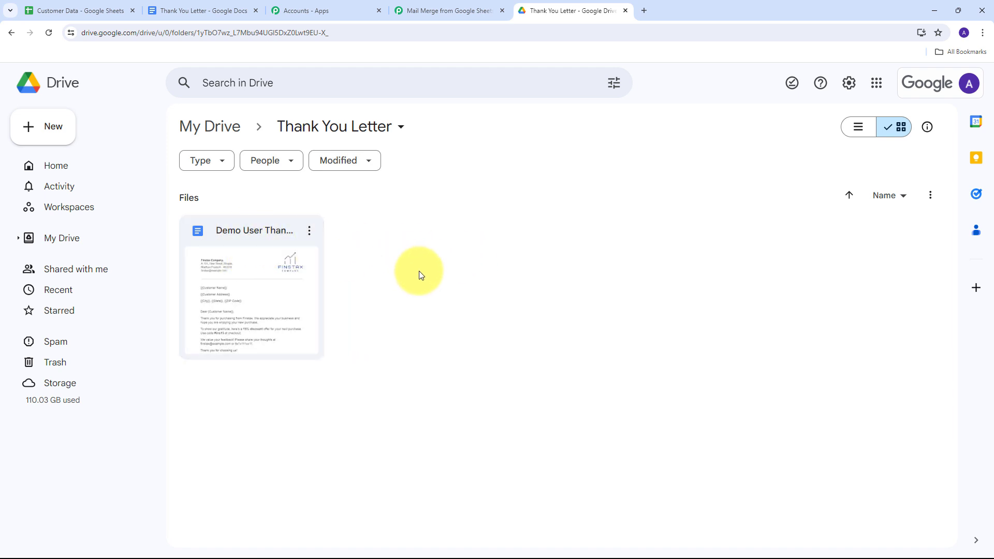
double_click(243, 283)
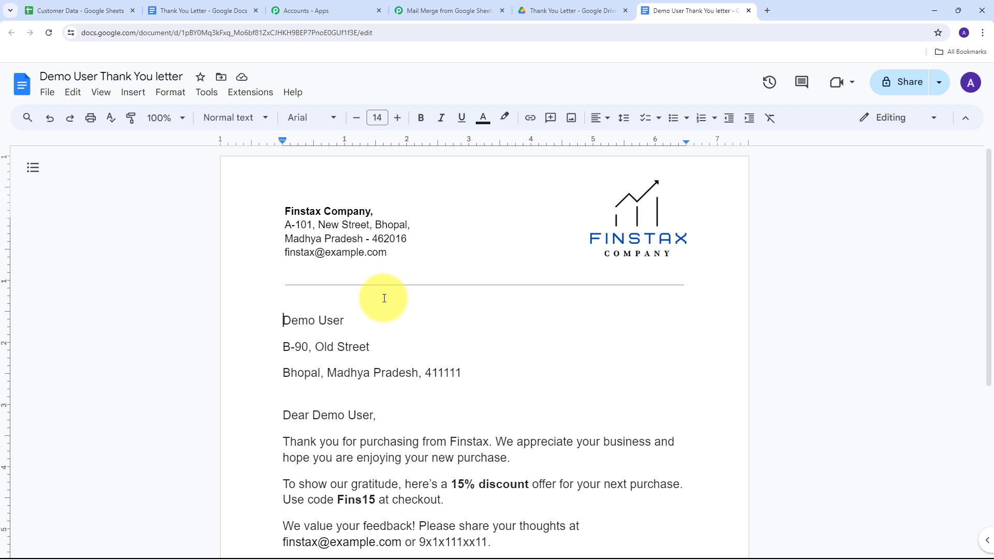
drag(278, 321, 368, 321)
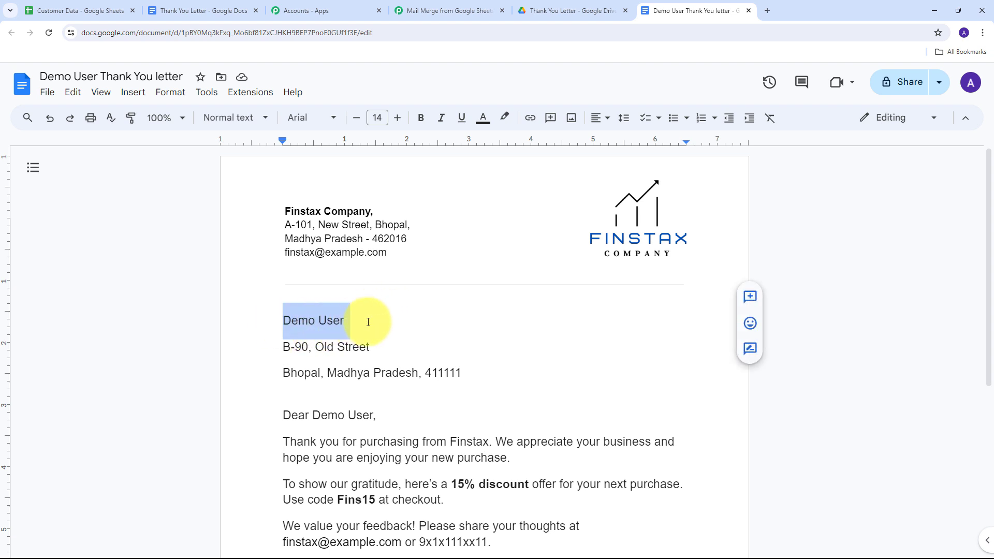
scroll(378, 305, down, 1)
click(276, 299)
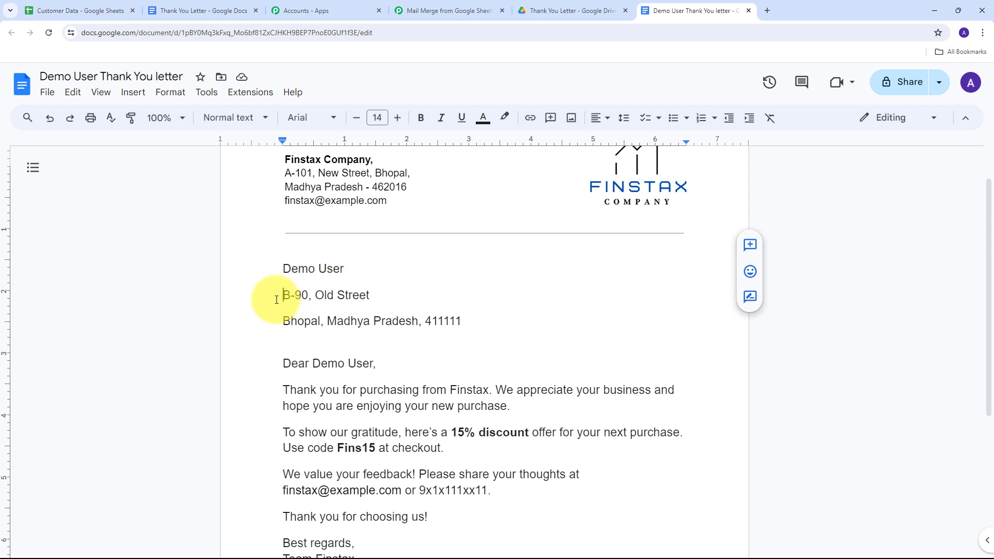
drag(277, 299, 475, 321)
scroll(322, 310, down, 2)
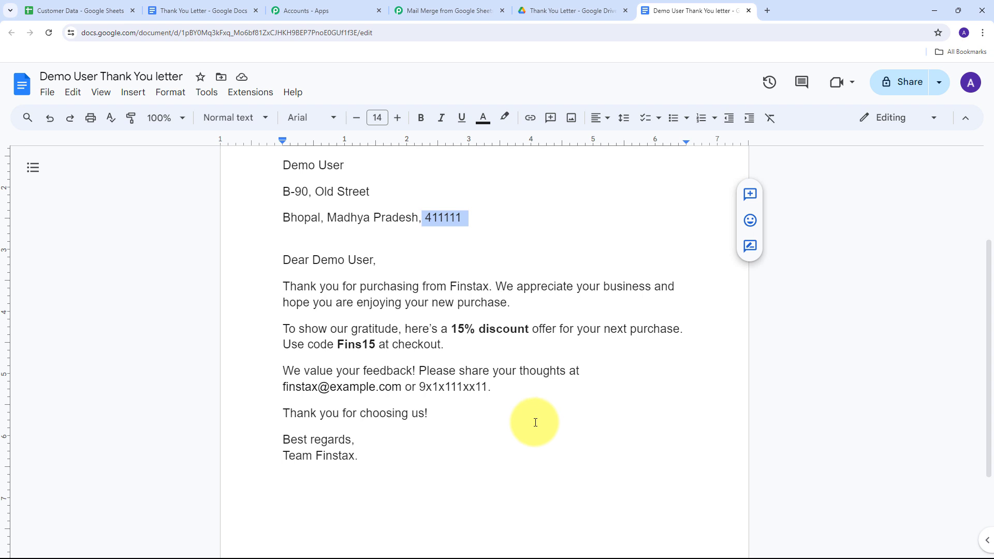
scroll(535, 422, up, 3)
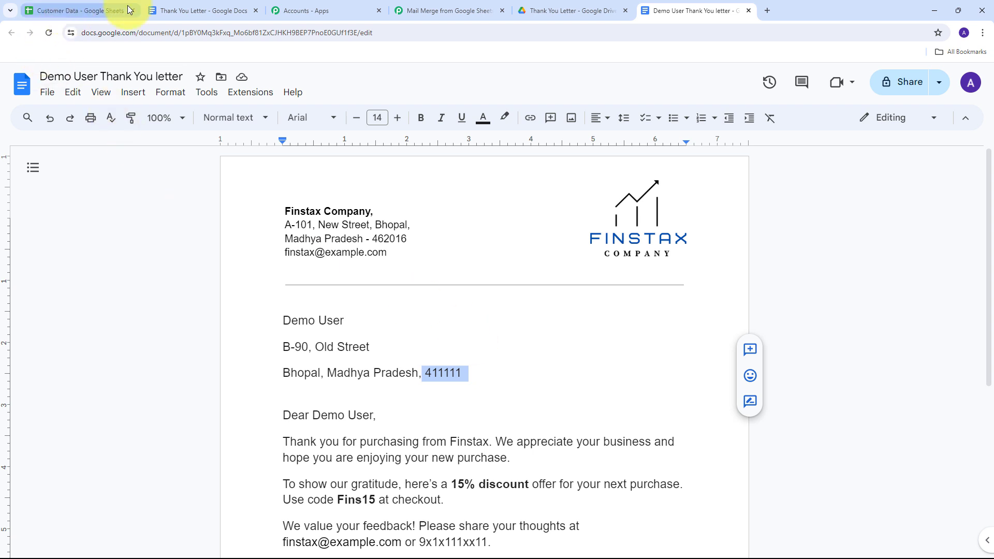
click(494, 328)
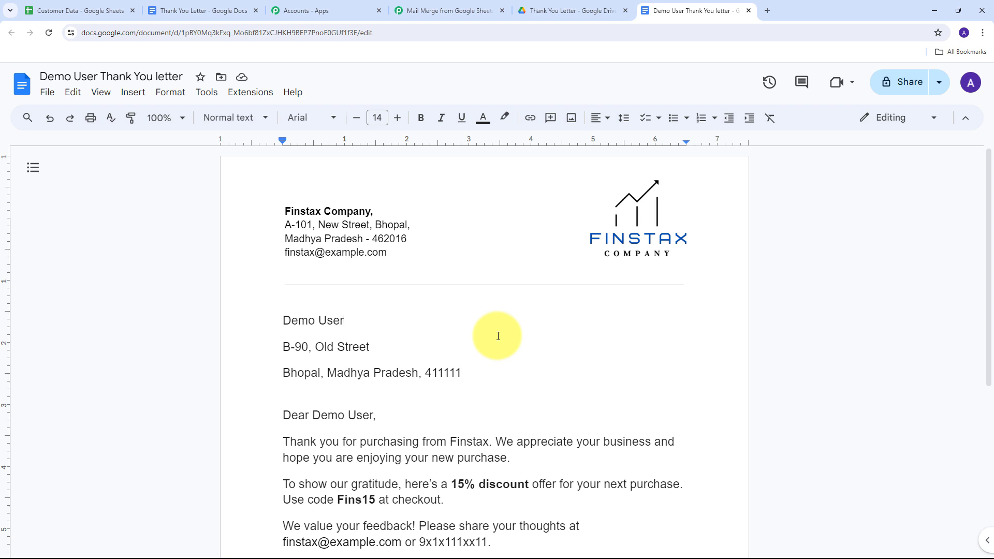
- Return to the Pabbly Connect workflow and switch to the Customer Data spreadsheet in Google Sheets
click(448, 6)
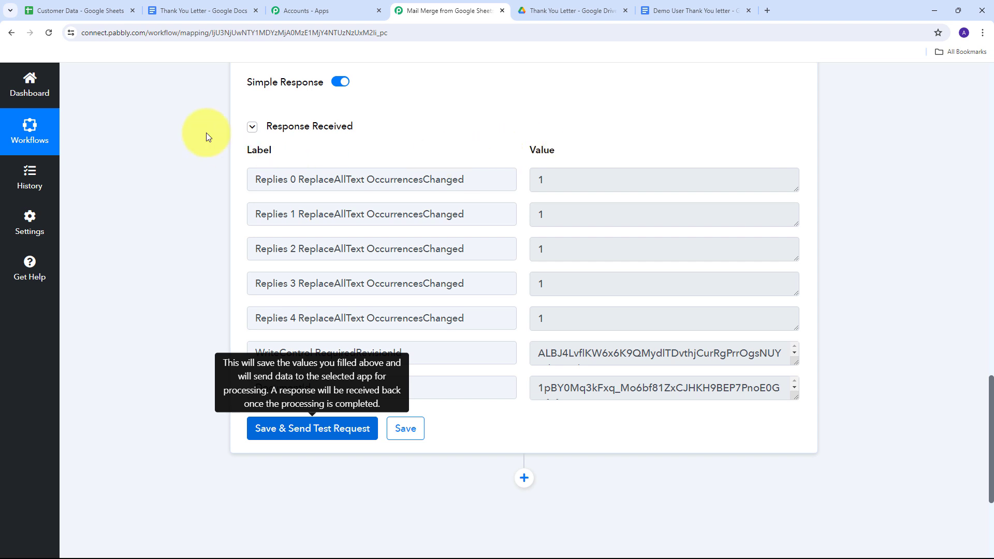
click(61, 7)
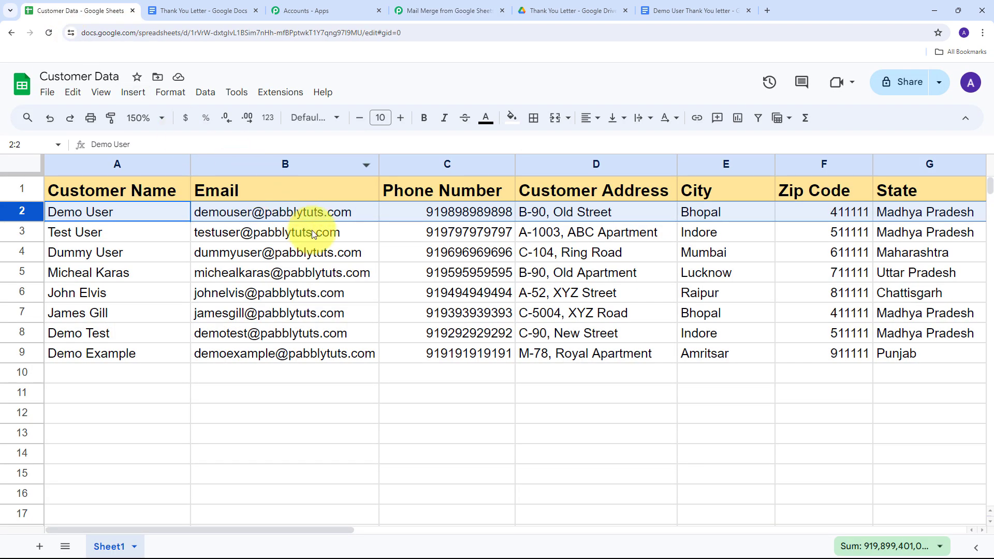
- Send all the spreadsheet's customer rows to the workflow with Pabbly Connect Webhooks' Send All Data command
click(279, 96)
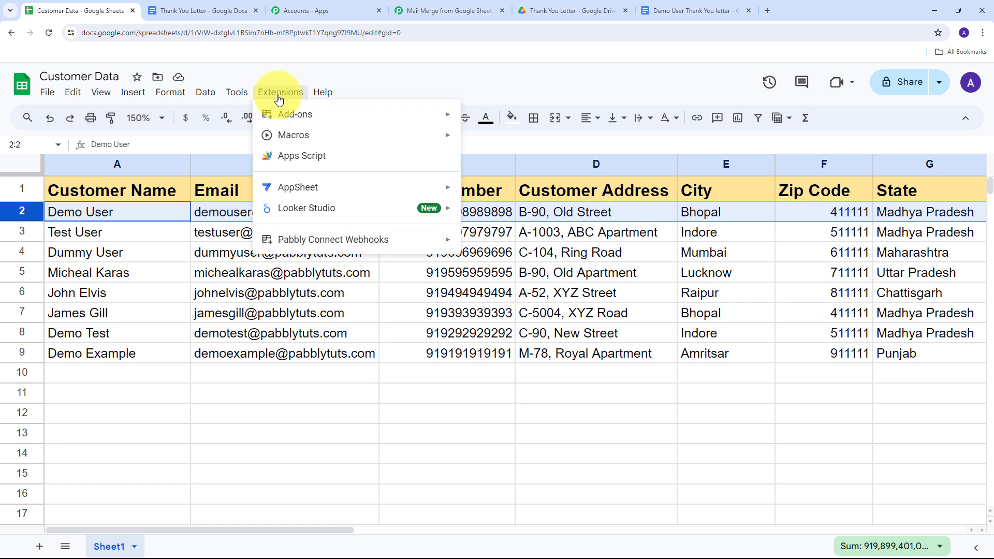
mouse_move(282, 240)
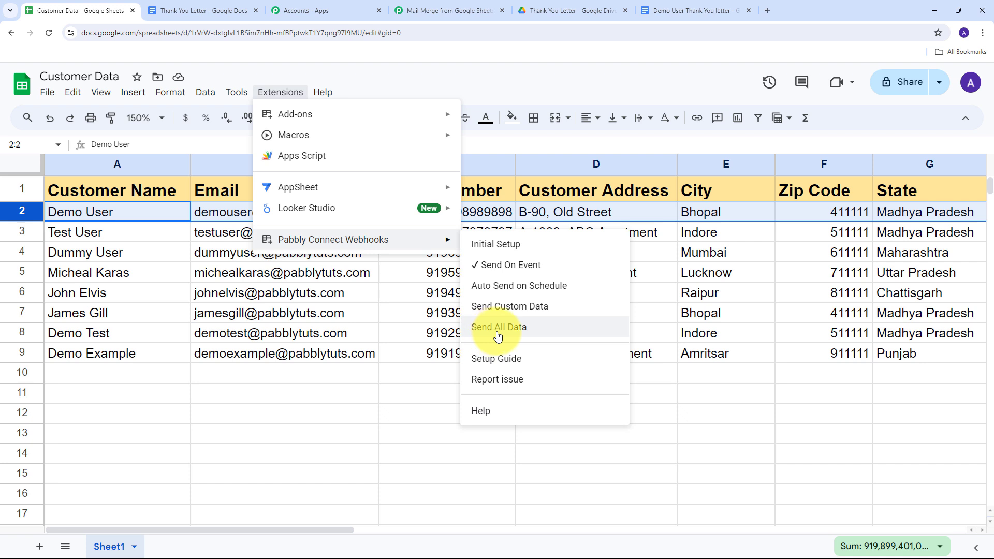
click(495, 337)
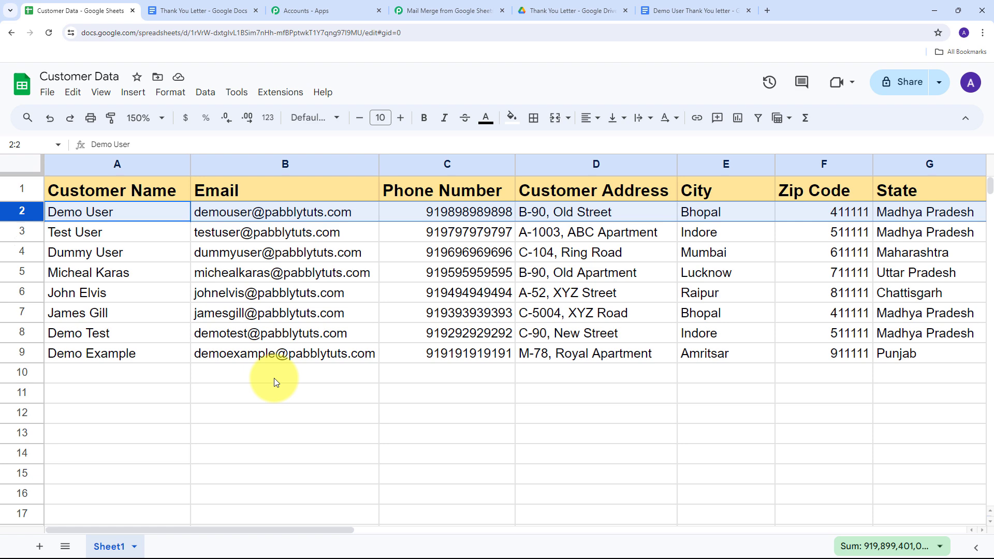
- Reload the Thank You Letter folder in Google Drive to check the generated letters, and return to the Pabbly Connect workflow to review its steps
click(547, 11)
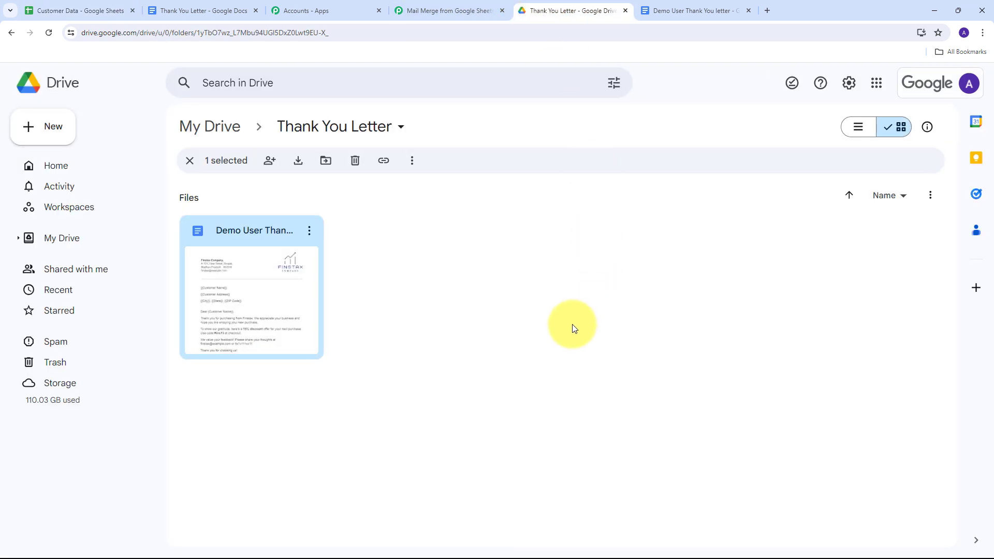
click(50, 39)
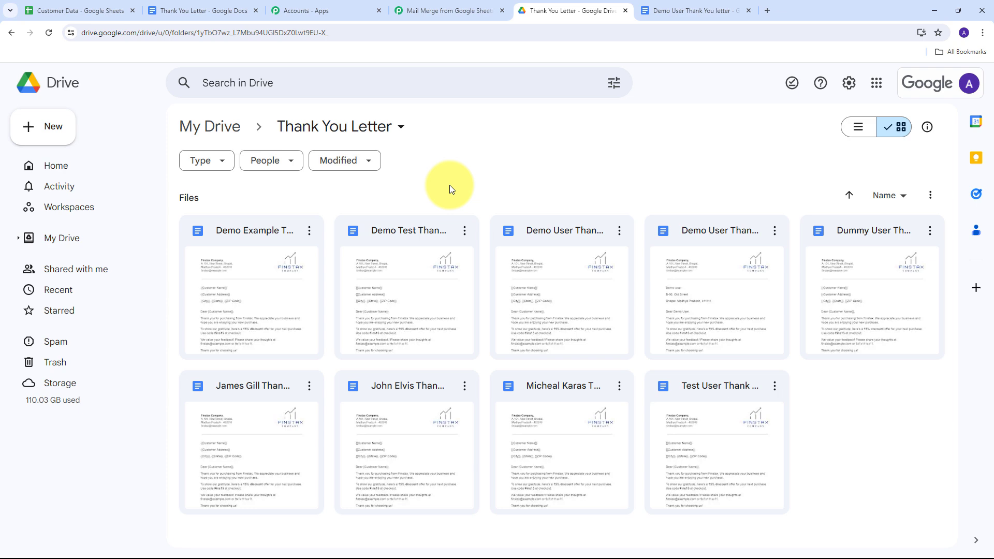
click(415, 12)
scroll(645, 373, down, 2)
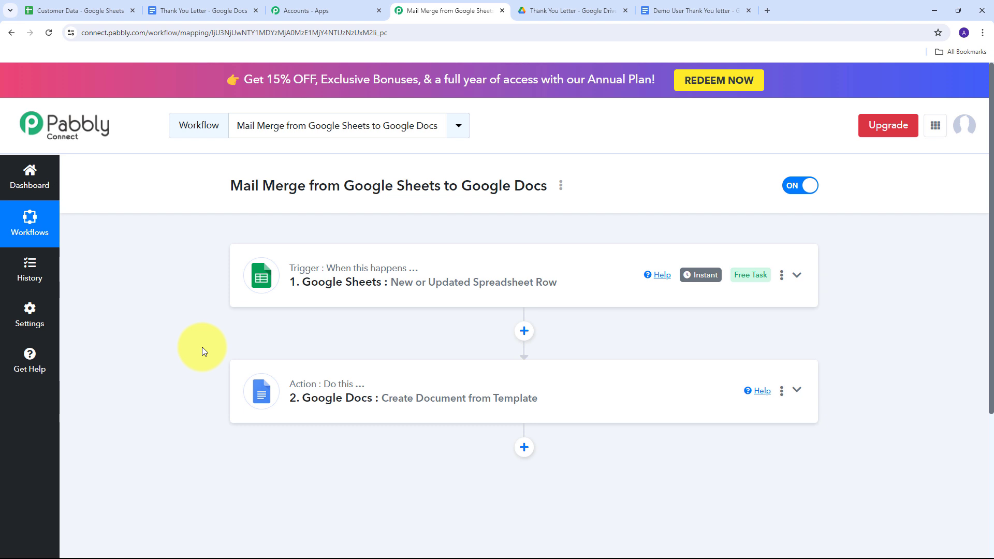
mouse_move(322, 272)
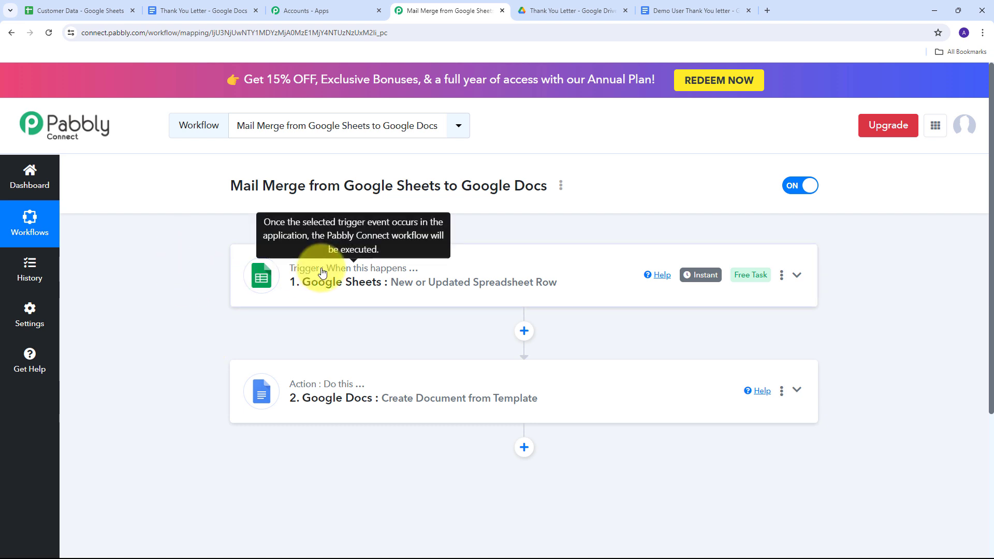